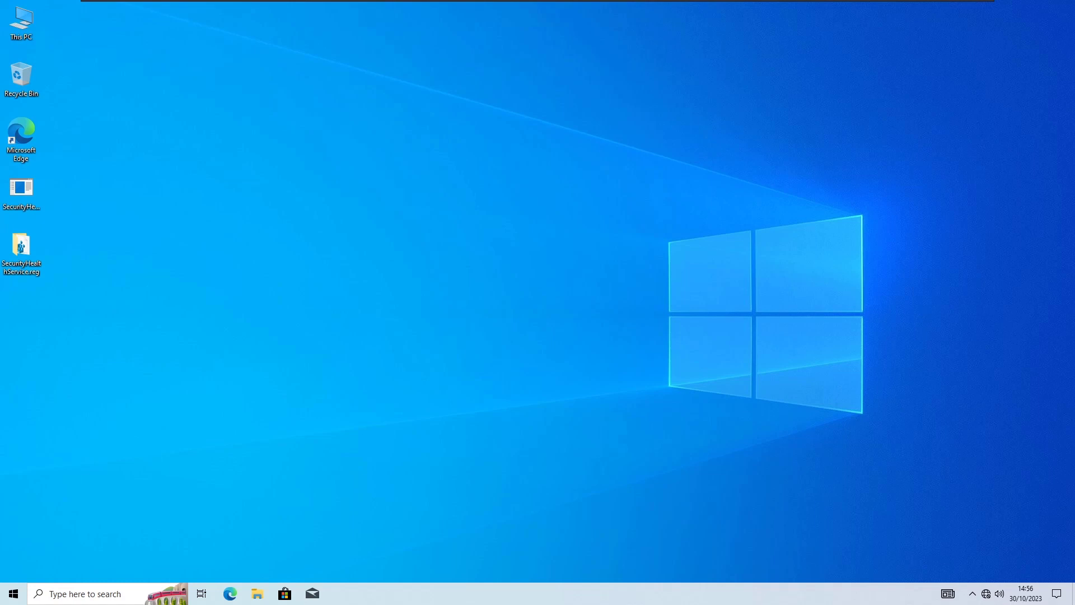
Search Windows for 'regi', launch Registry Editor and approve its admin prompt
left_click(73, 595)
type("serv")
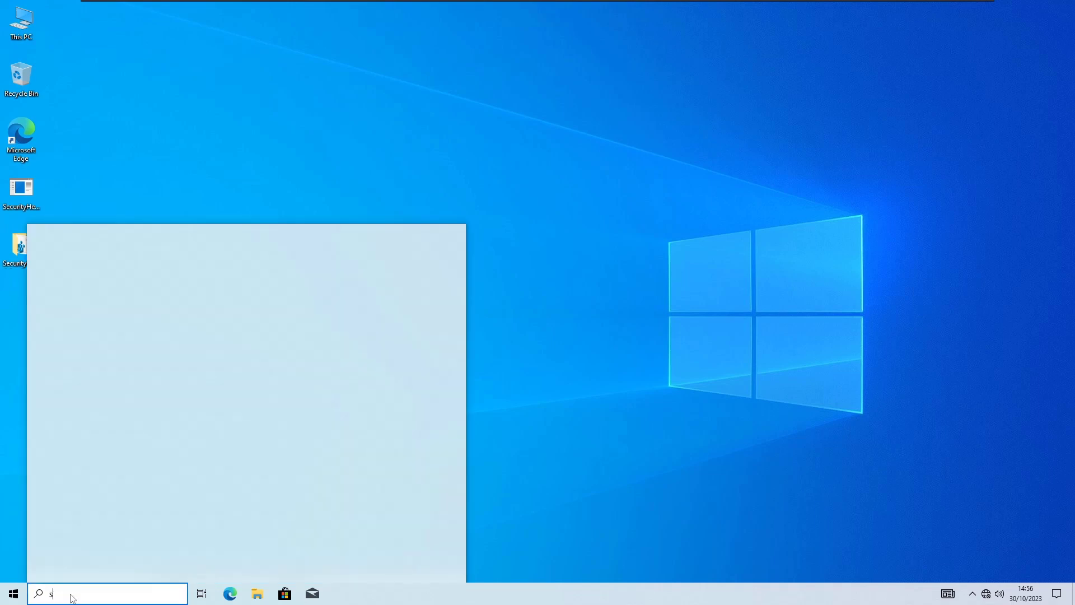
key("BackSpace")
key("BackSpace")
key("BackSpace")
key("BackSpace")
type("regi")
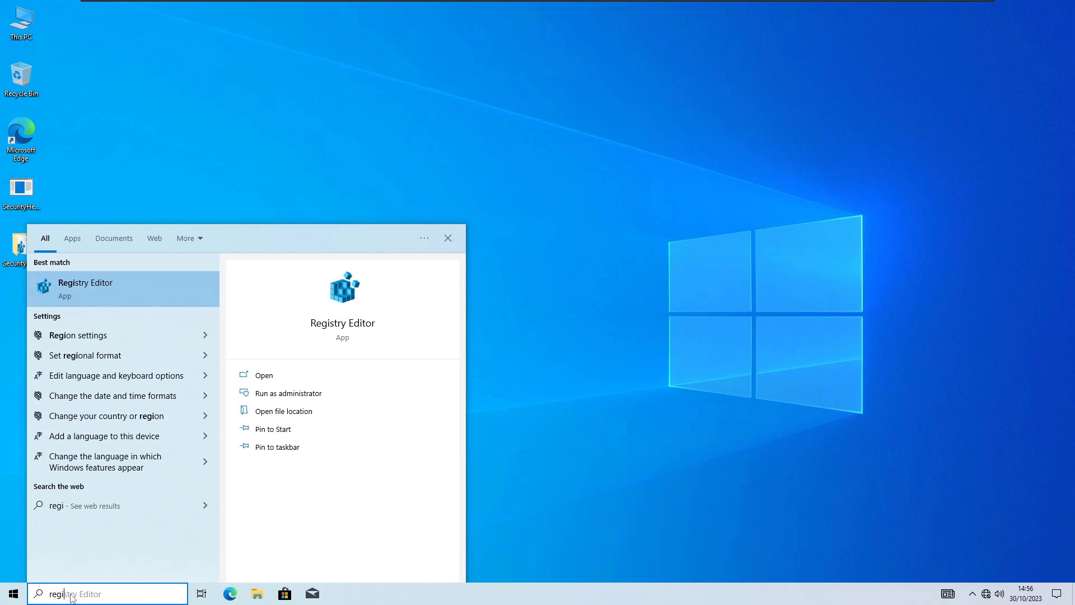
left_click(125, 286)
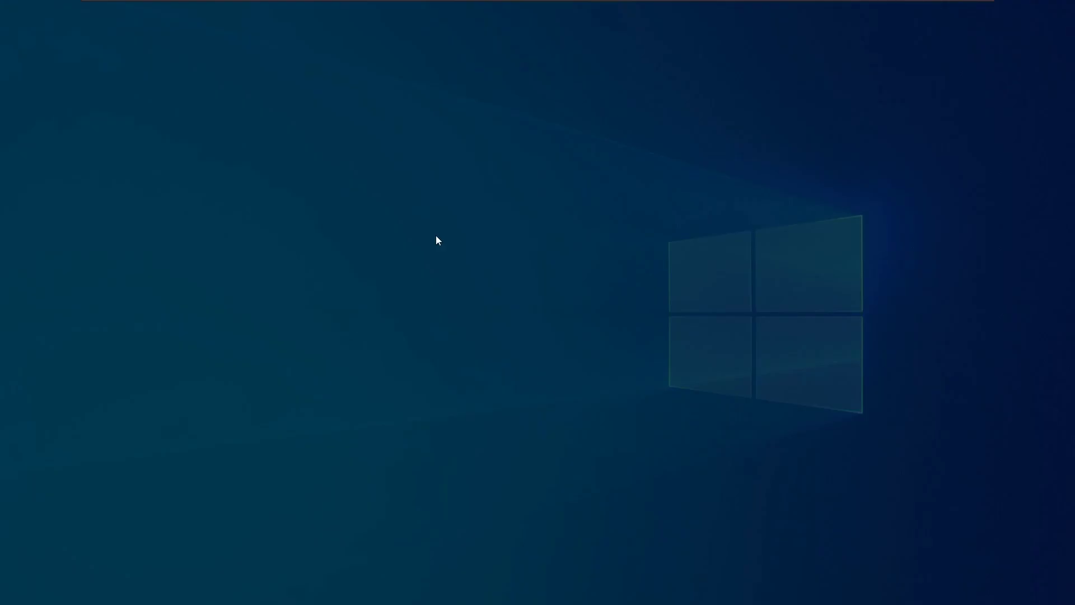
left_click(493, 363)
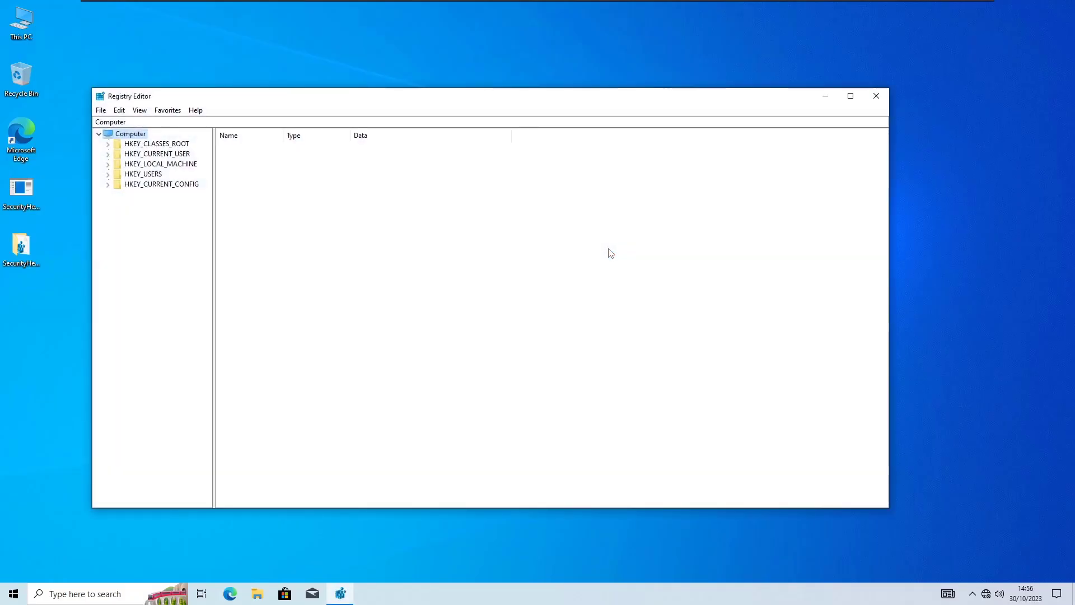
Maximize Registry Editor and expand HKEY_LOCAL_MACHINE > SYSTEM > CurrentControlSet > Services
left_click(851, 95)
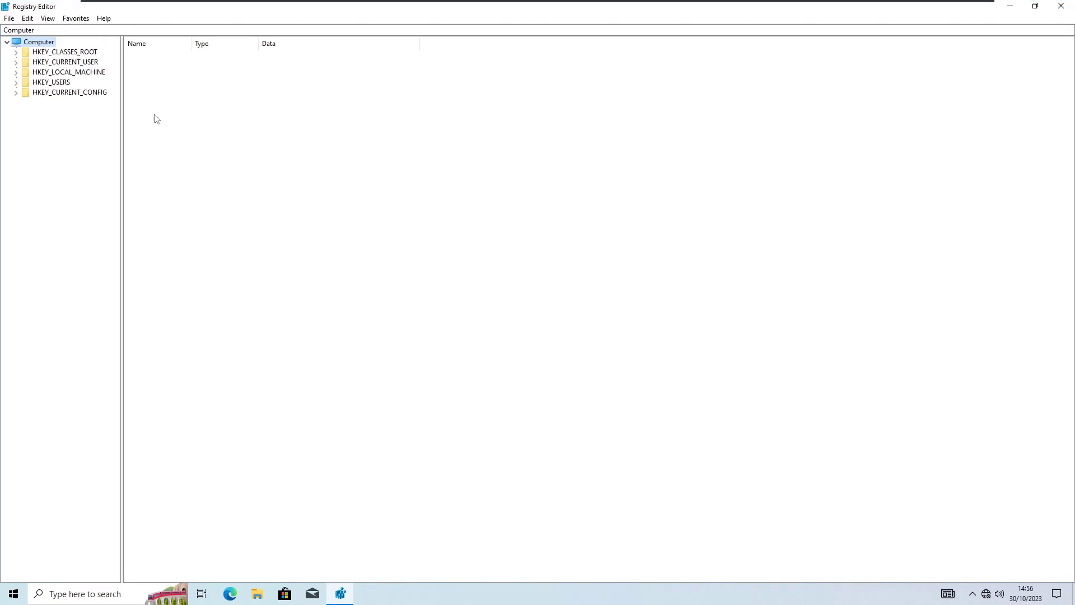
left_click(57, 72)
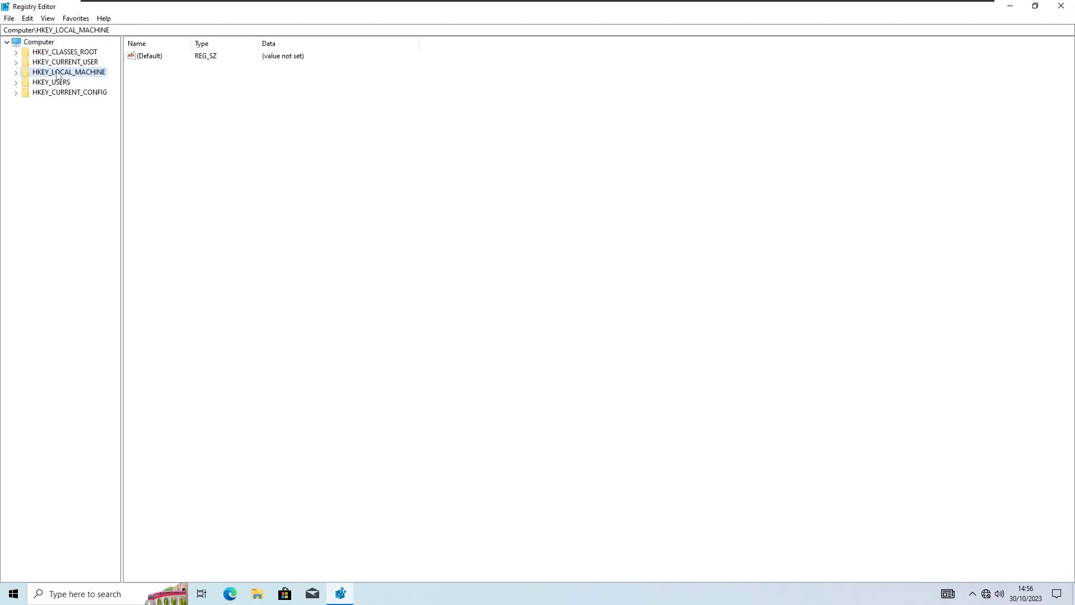
left_click(16, 73)
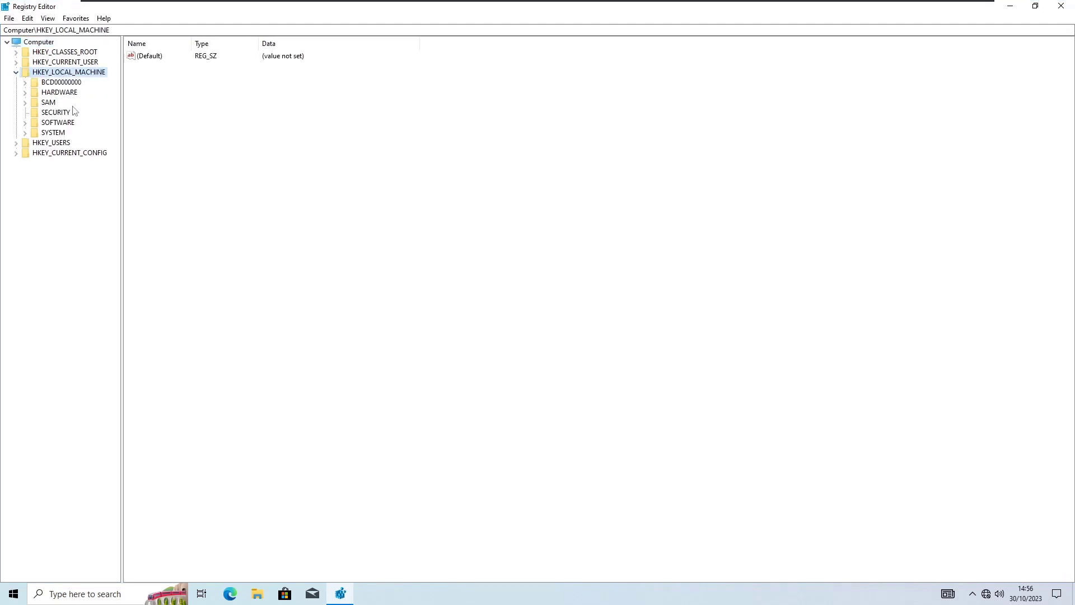
left_click(25, 132)
left_click(54, 133)
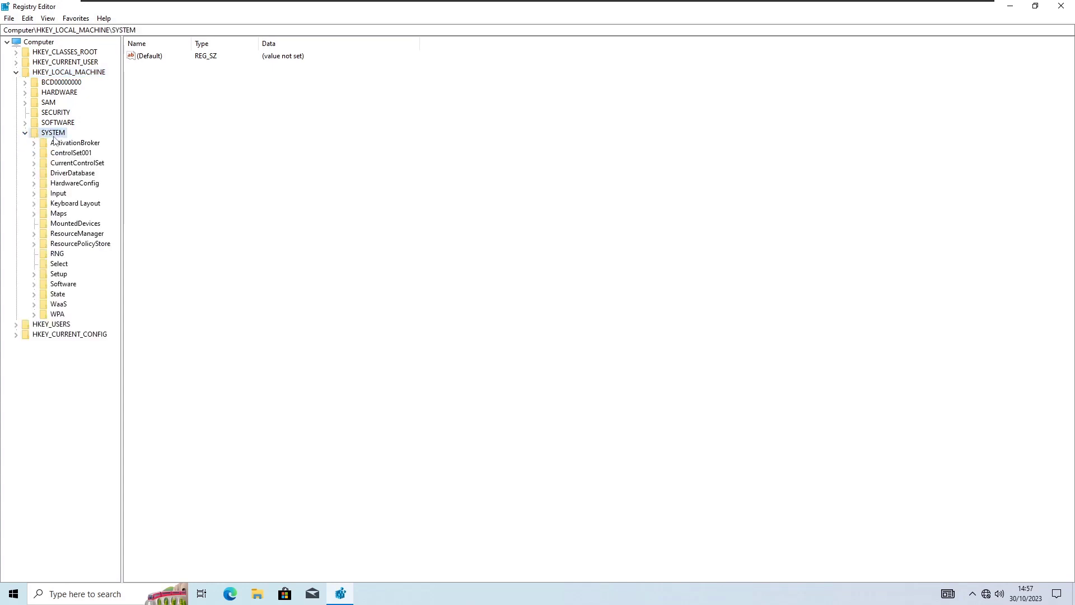
left_click(69, 162)
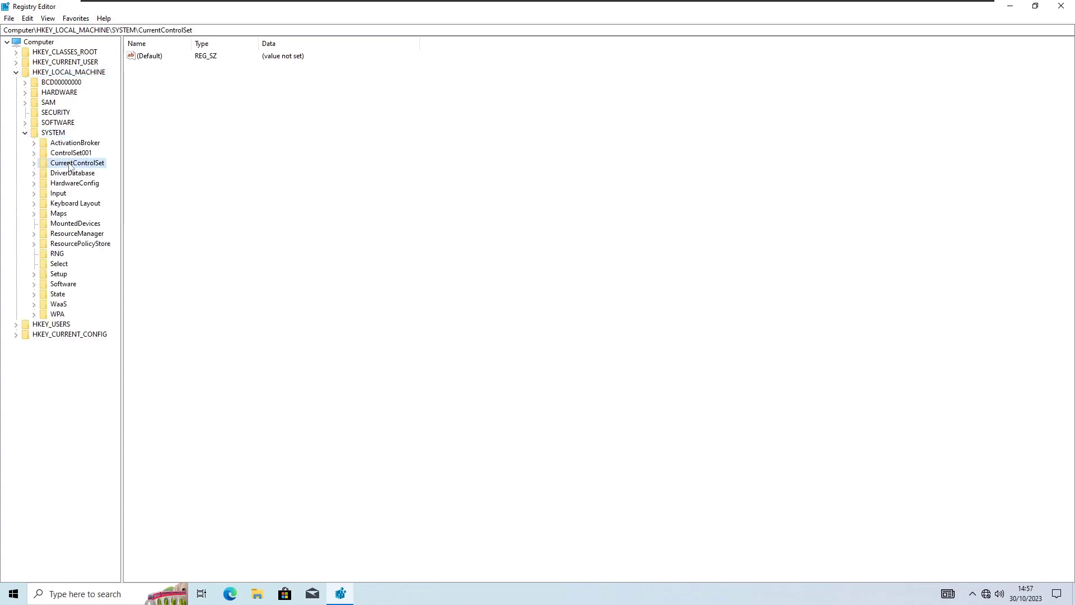
left_click(34, 163)
left_click(66, 215)
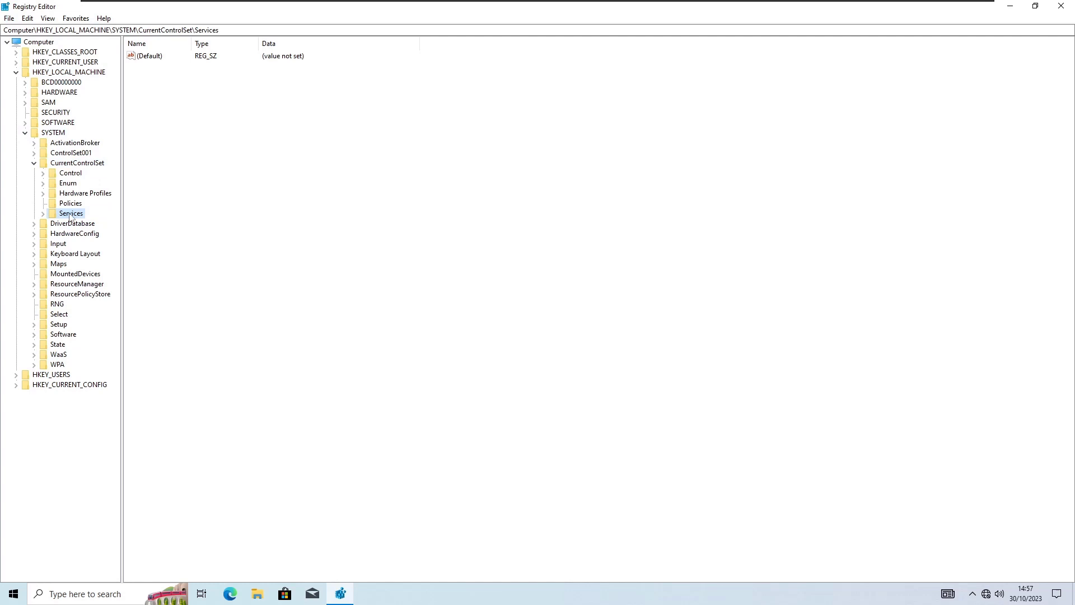
left_click(43, 214)
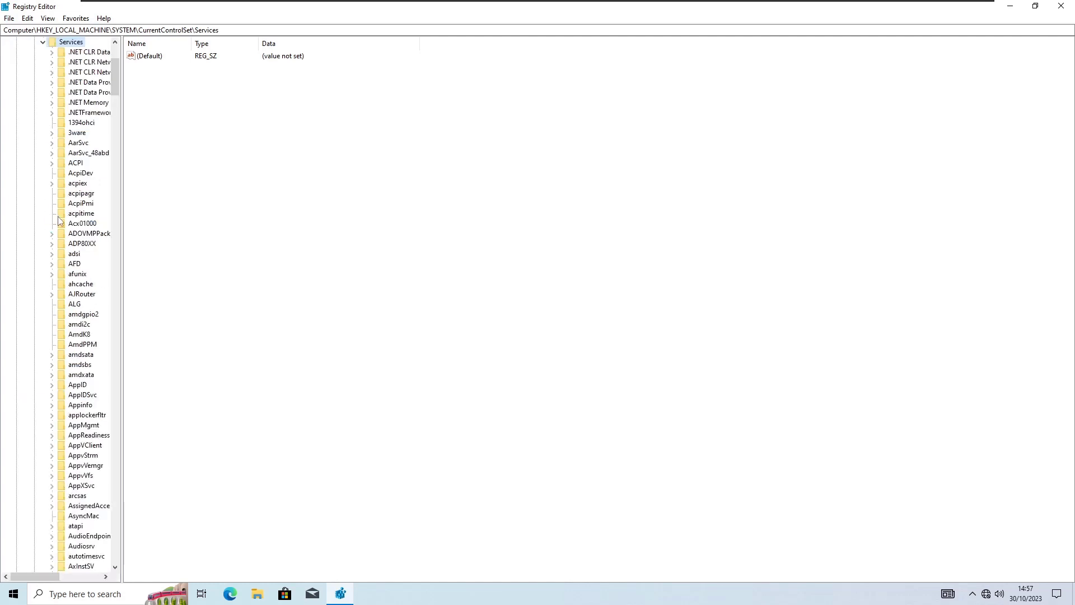
Select SecurityHealthService among the S services and widen the key tree pane
scroll(80, 263, "down", 1)
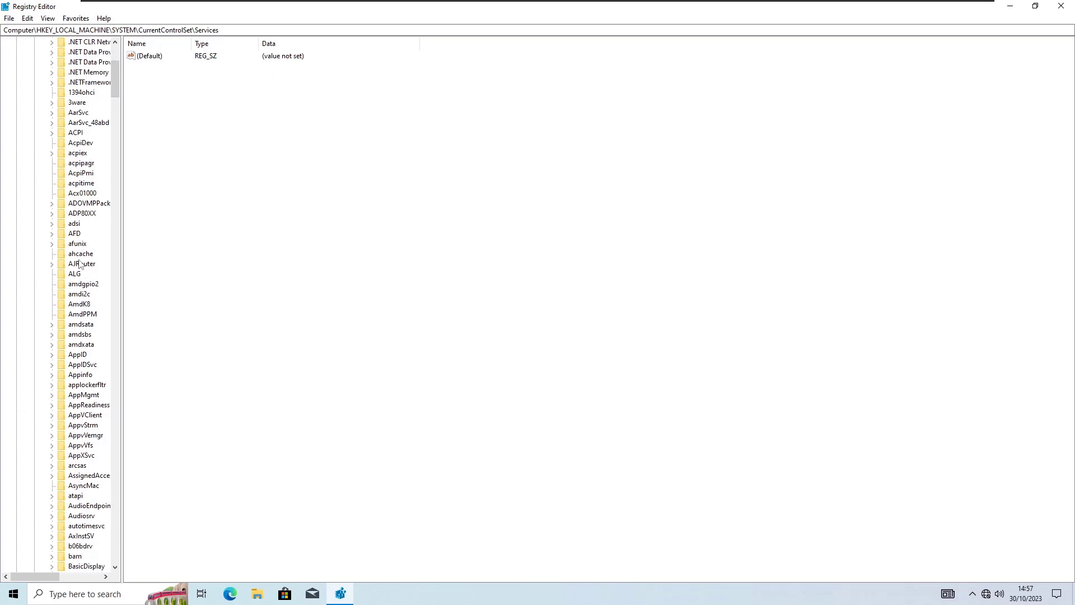
scroll(79, 187, "up", 1)
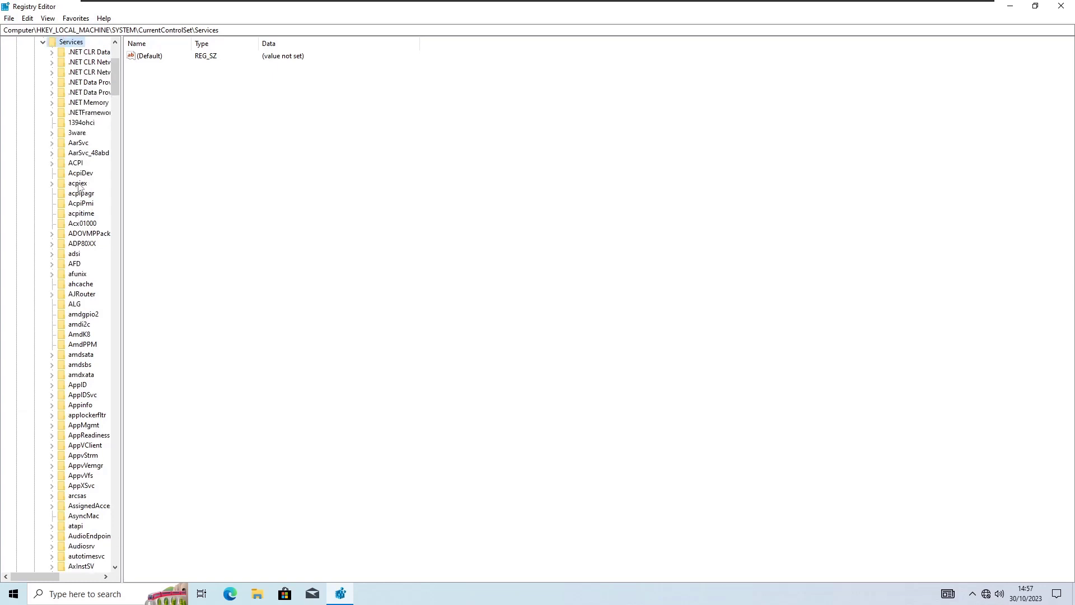
key("s")
scroll(84, 336, "down", 6)
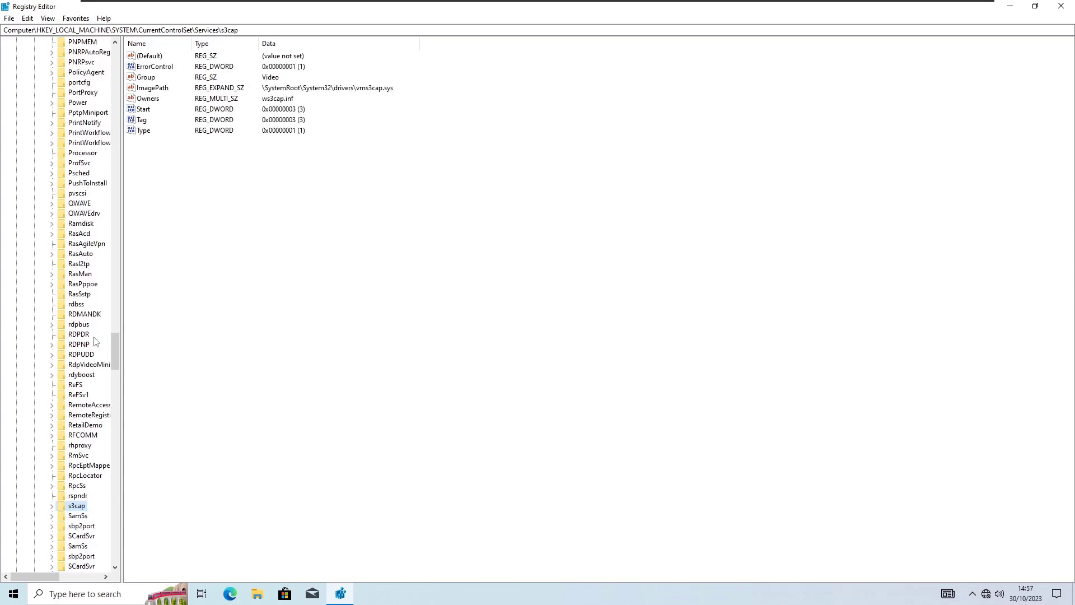
scroll(77, 358, "down", 6)
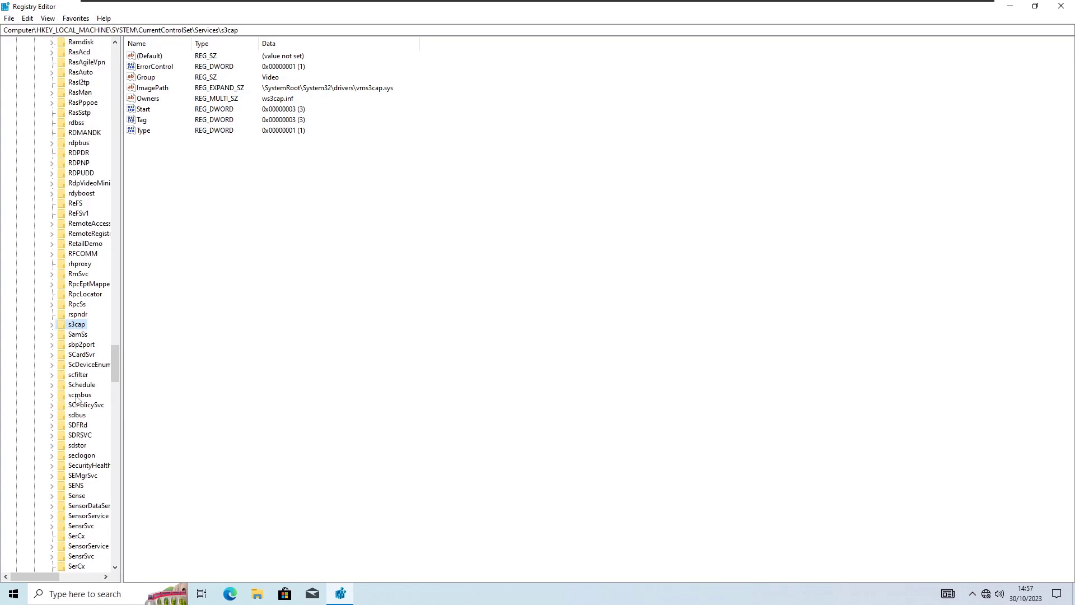
scroll(77, 331, "down", 1)
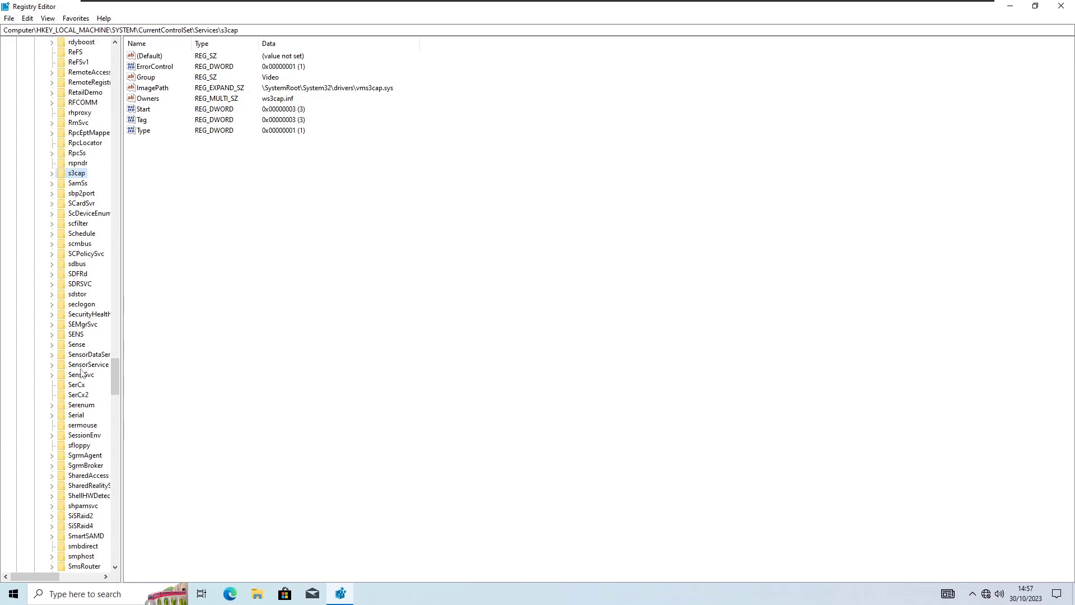
left_click(83, 314)
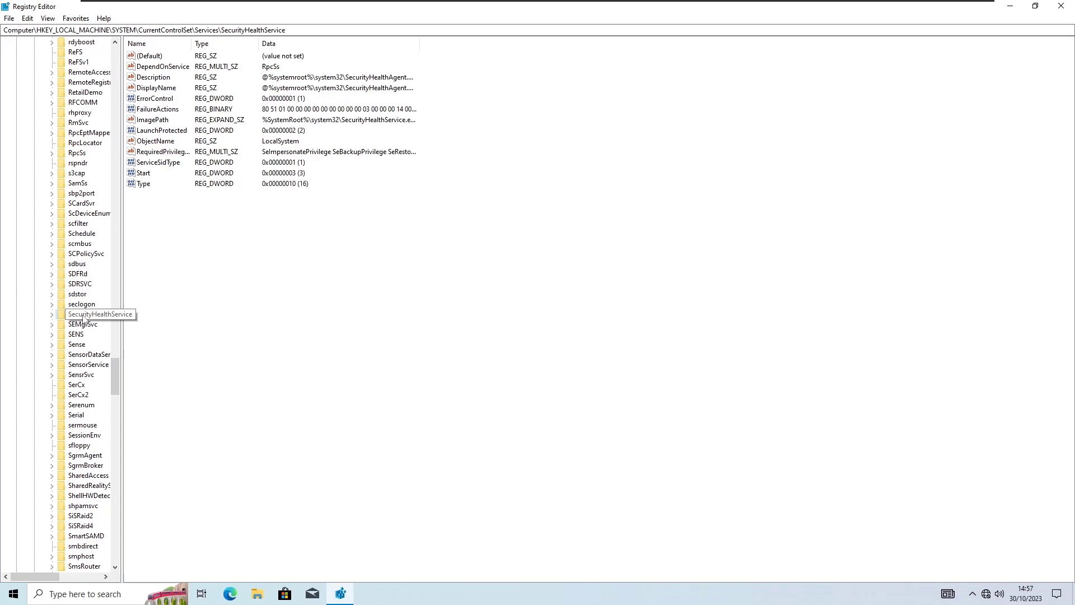
left_click_drag(122, 324, 156, 324)
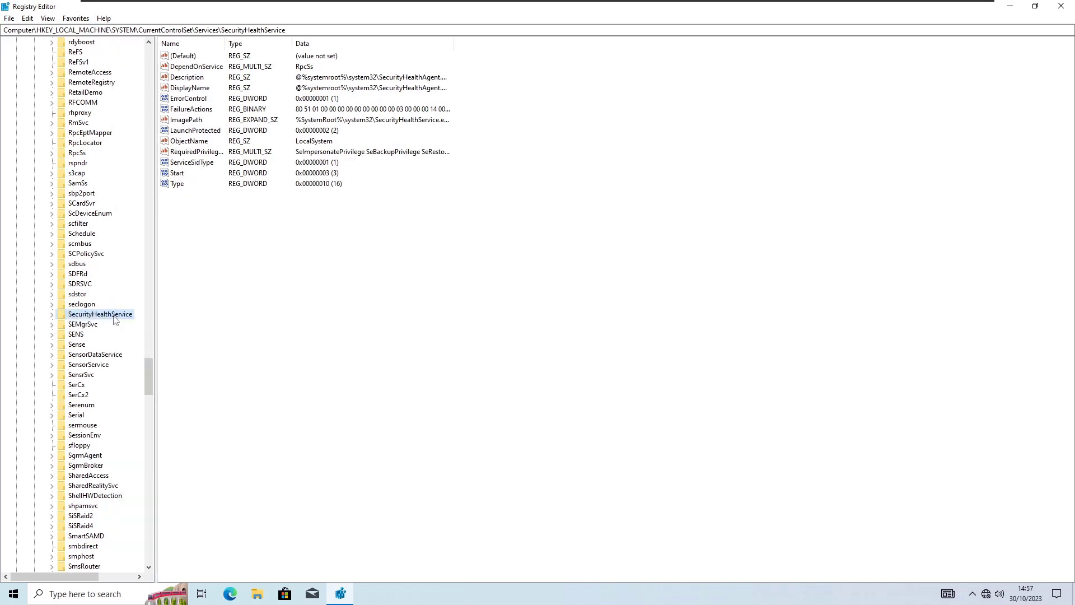
Open the Start value's Edit DWORD dialog, centre it, and enter 3 as value data
left_click(178, 174)
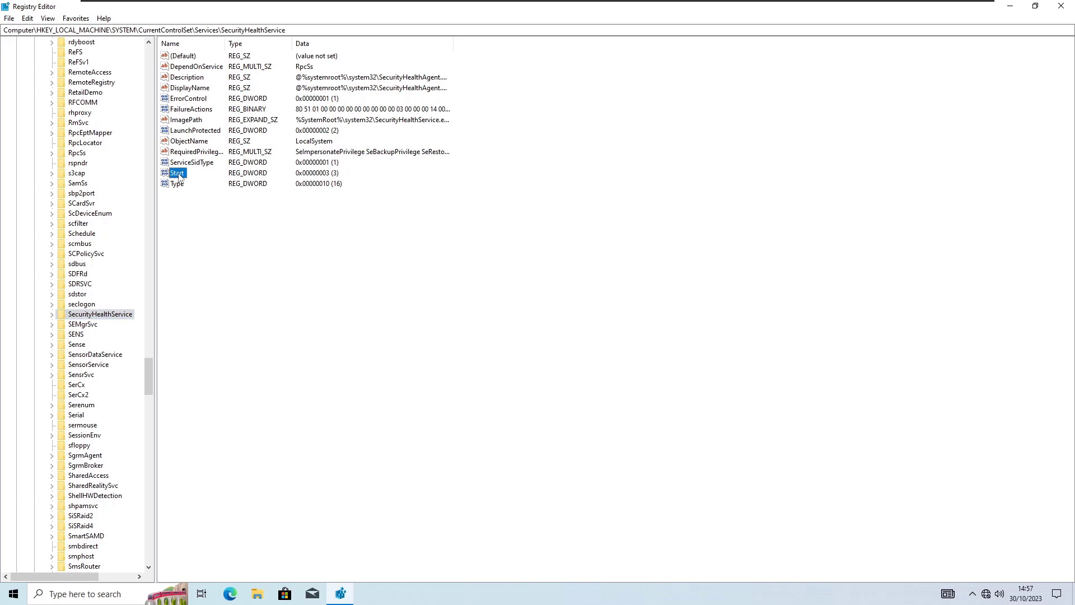
double_click(178, 174)
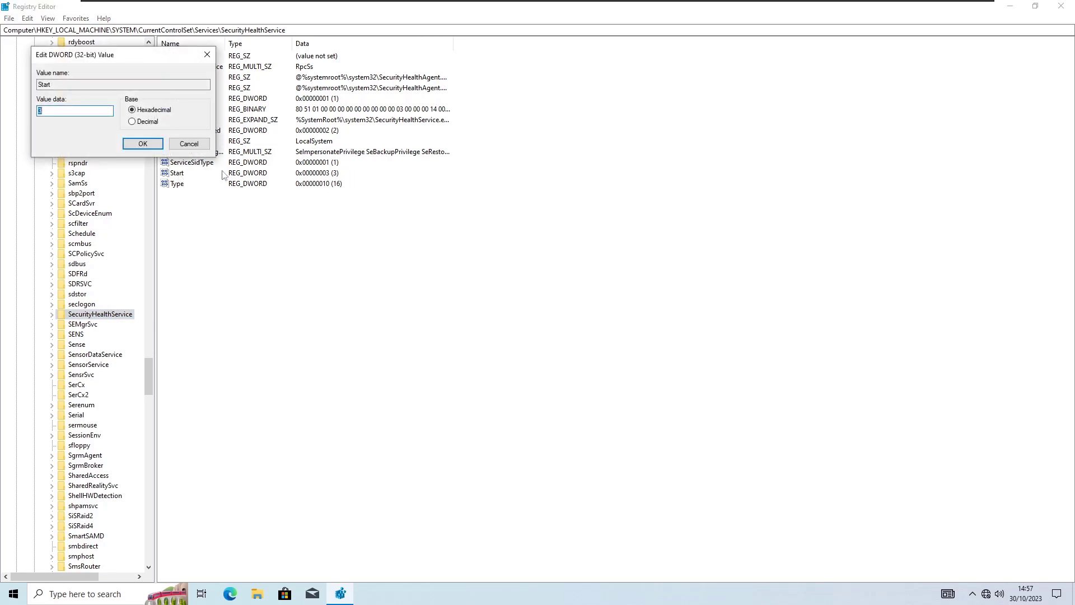
left_click_drag(136, 56, 548, 240)
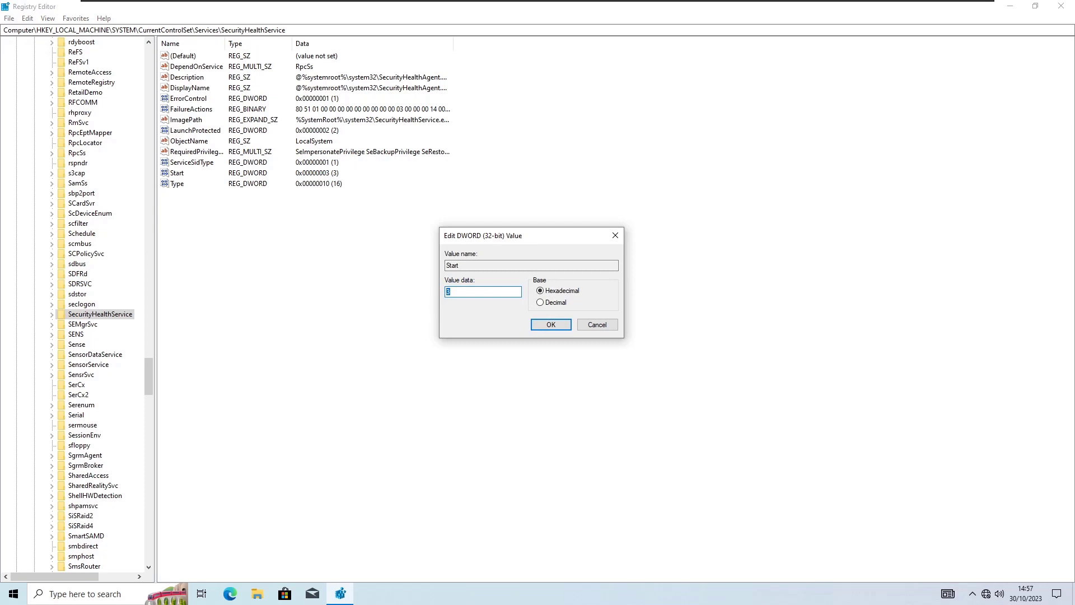
type("3")
double_click(472, 288)
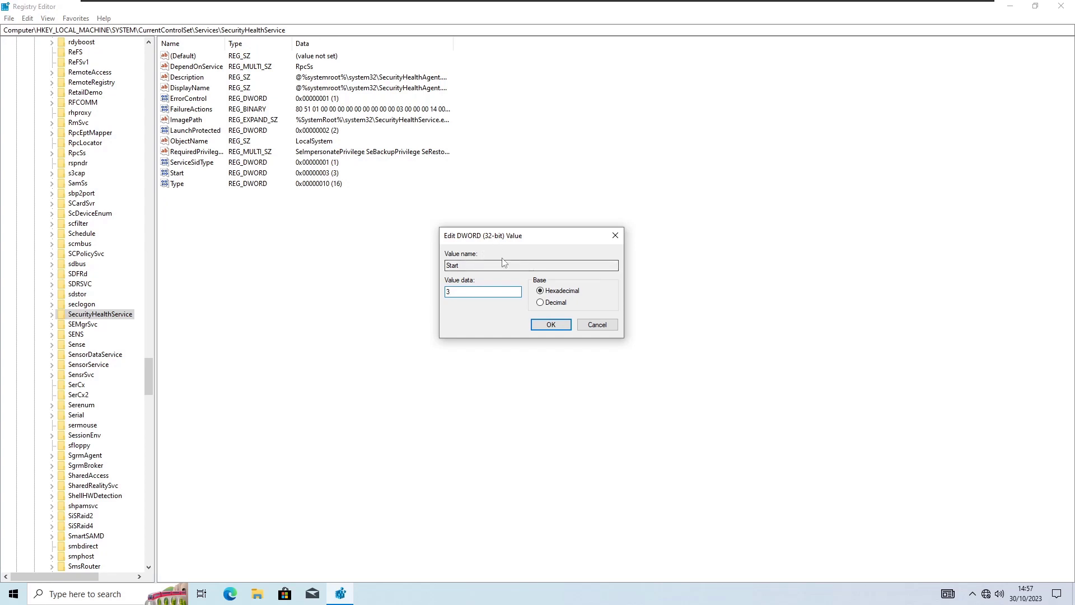
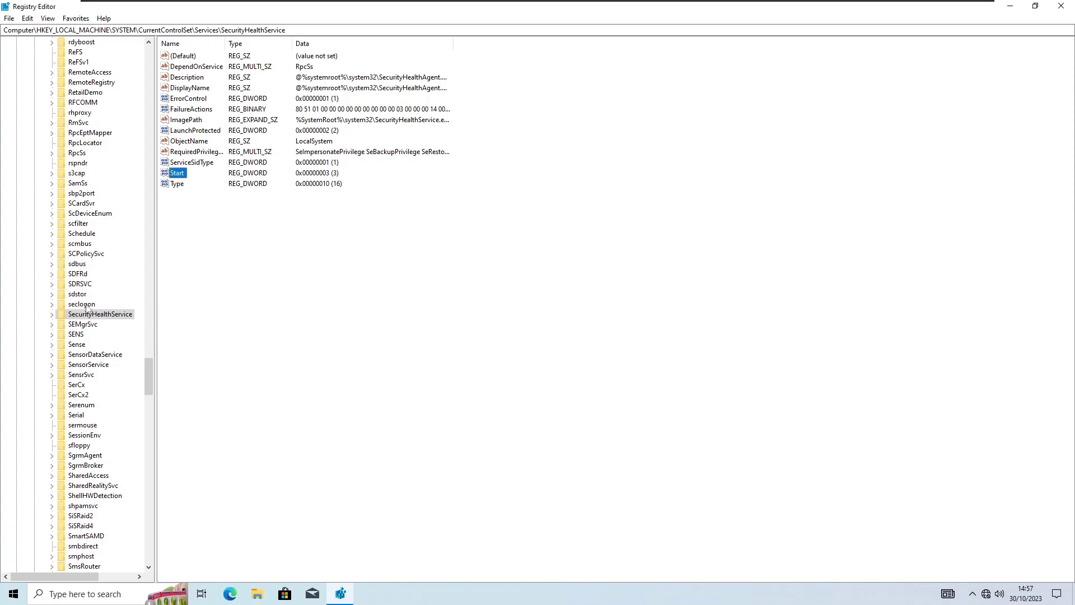
Close Registry Editor with SecurityHealthService's Start value left at 3
scroll(108, 274, "up", 7)
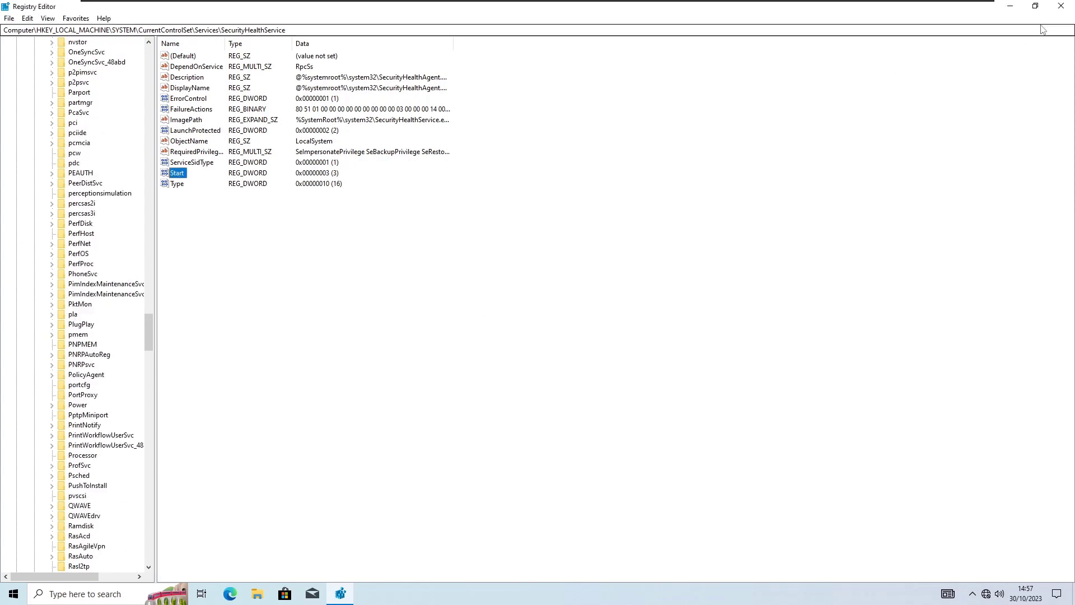
left_click(1060, 6)
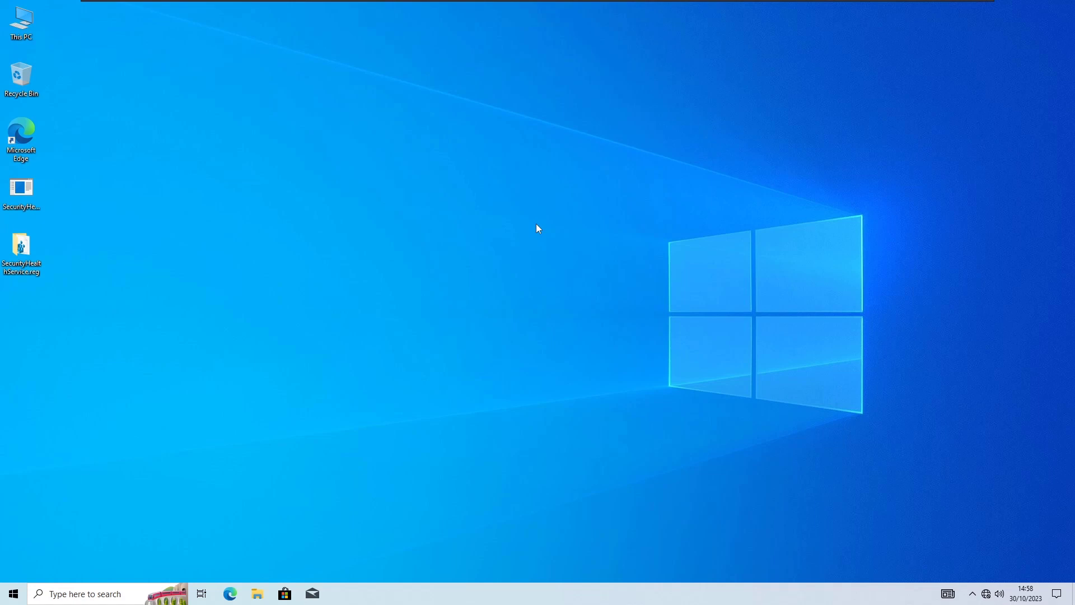
Restart the PC from the Start menu's power options and return to the desktop
left_click(13, 594)
left_click(14, 569)
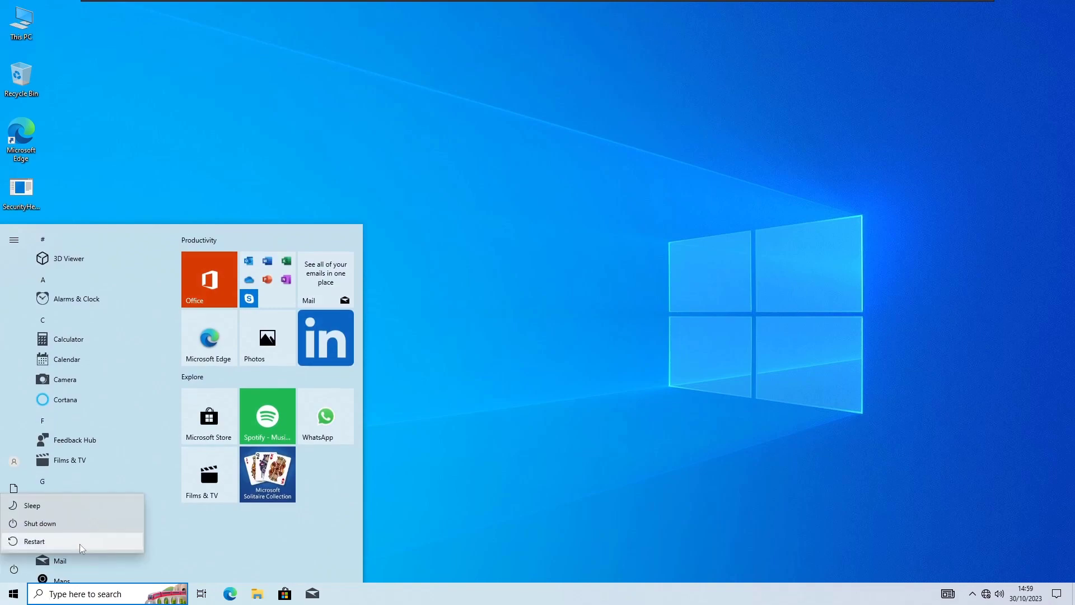
left_click(83, 542)
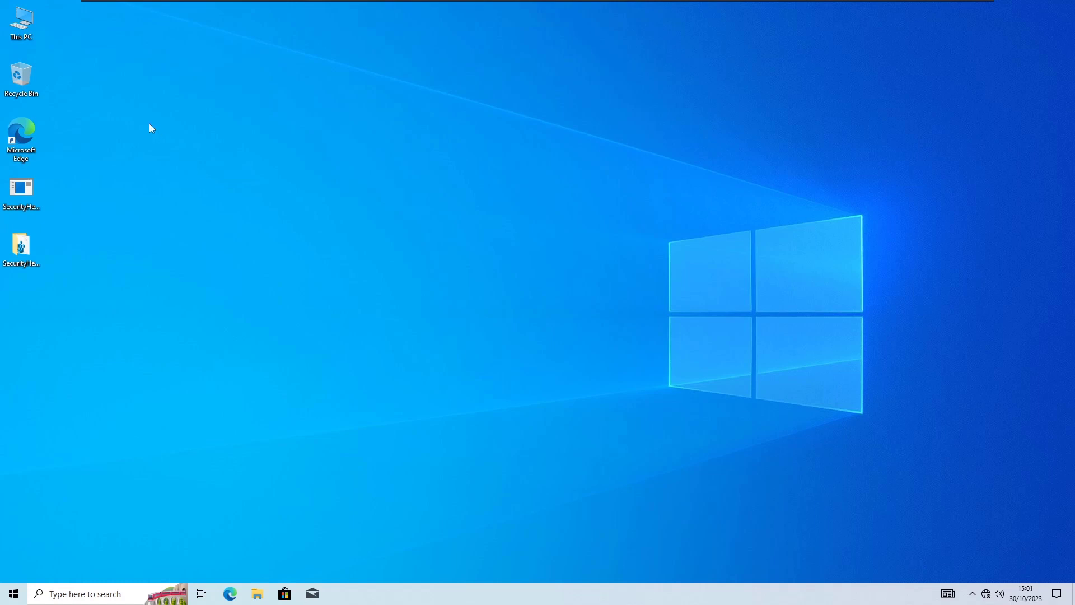
left_click_drag(115, 193, 16, 279)
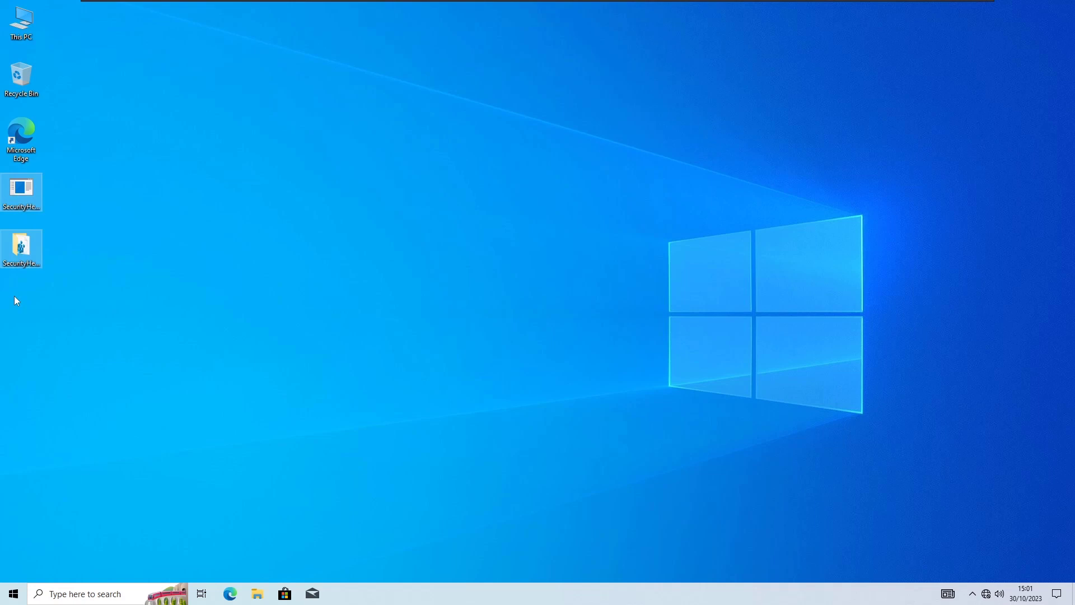
left_click(29, 199)
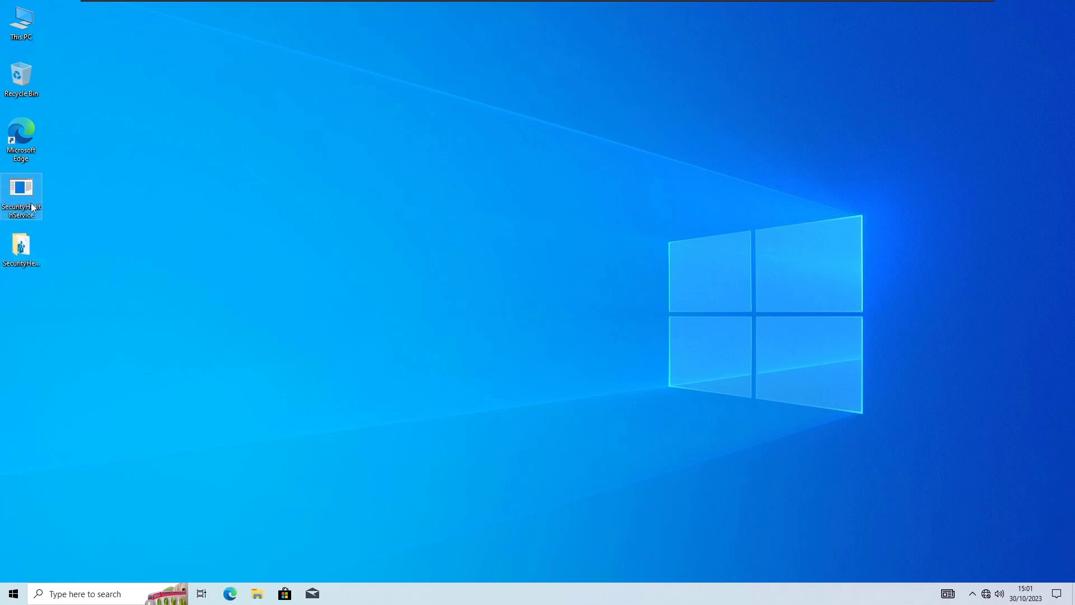
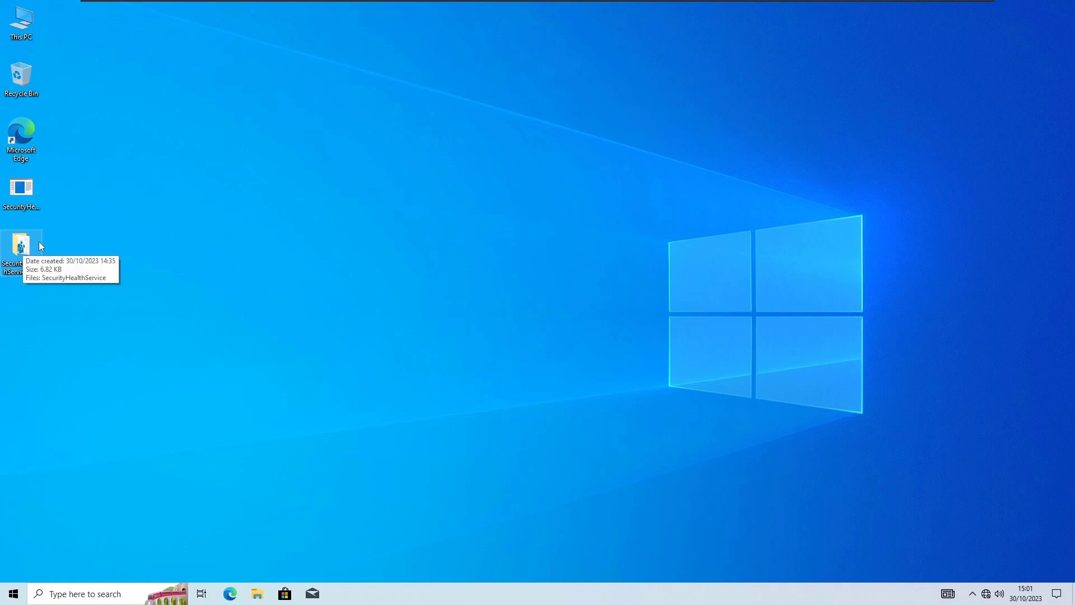
Open This PC from the desktop in a File Explorer window
double_click(27, 24)
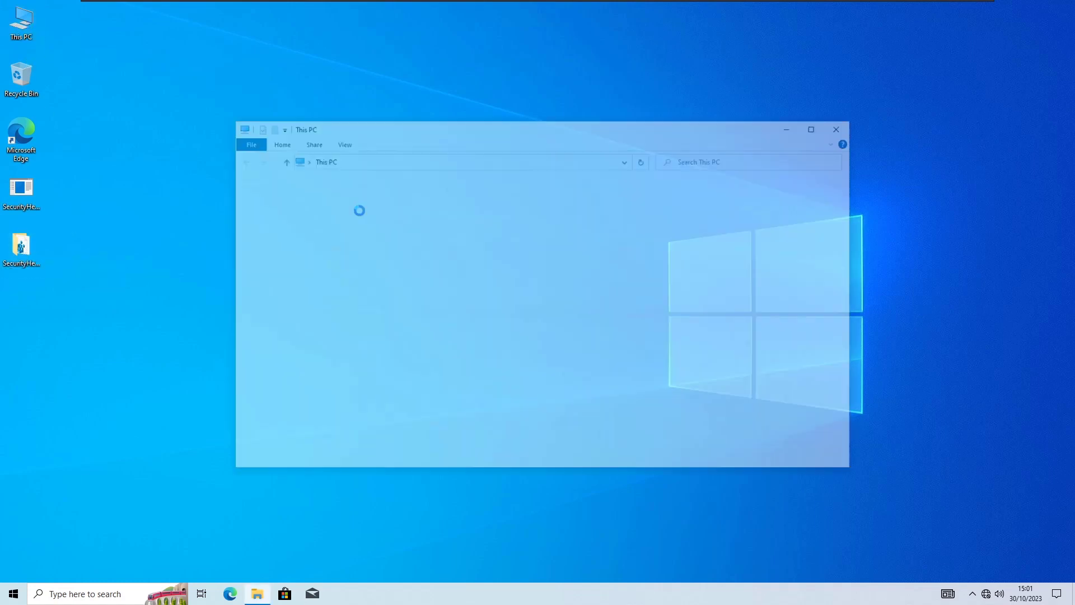
Navigate from Local Disk (C:) into Windows, then open the System32 folder
double_click(403, 312)
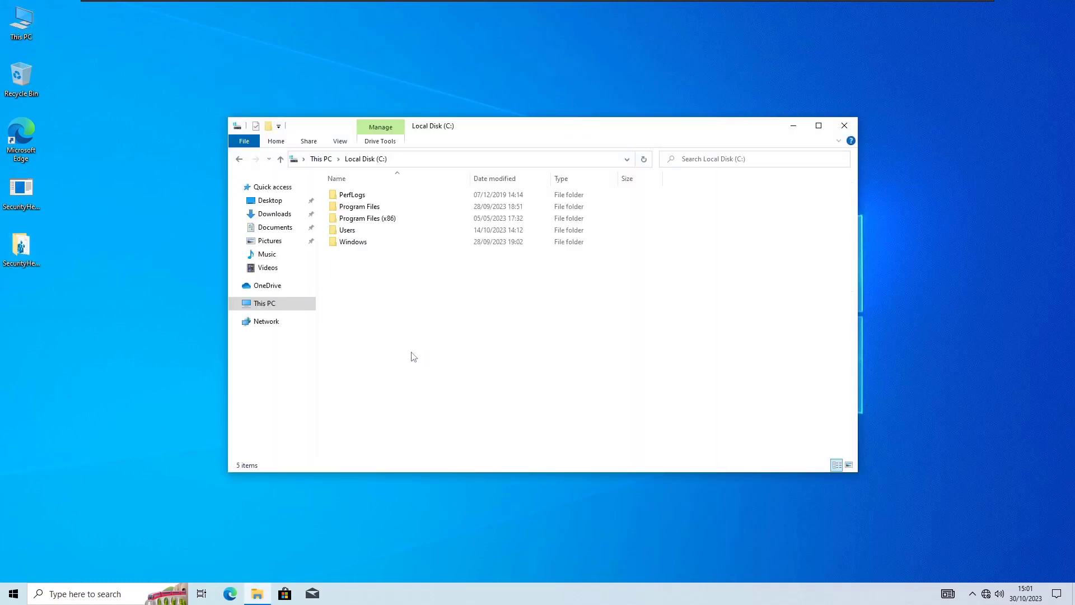
double_click(371, 242)
left_click(374, 362)
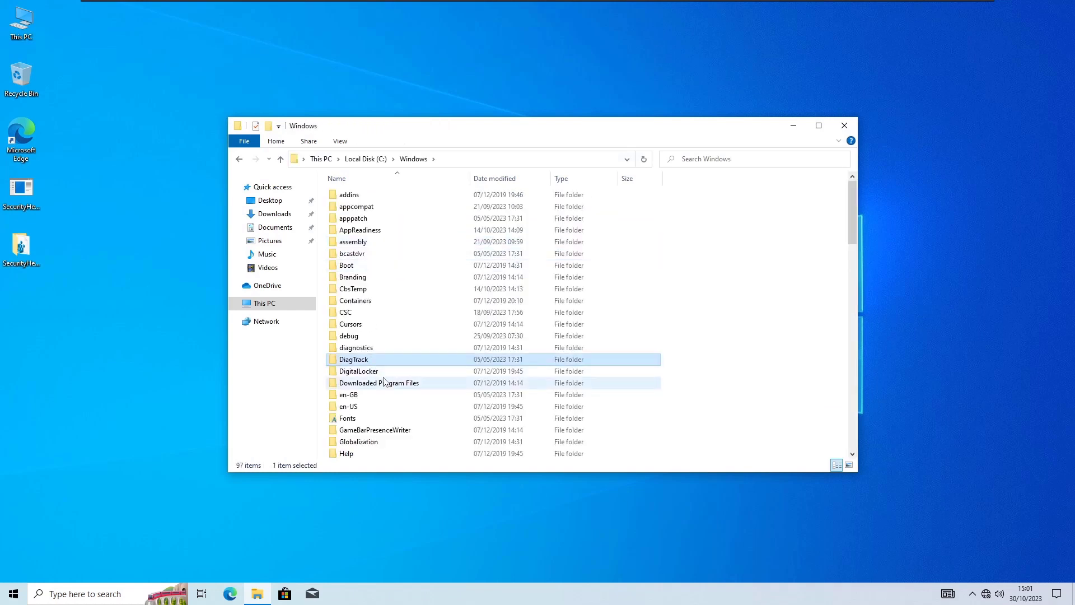
type("ser")
left_click(364, 357)
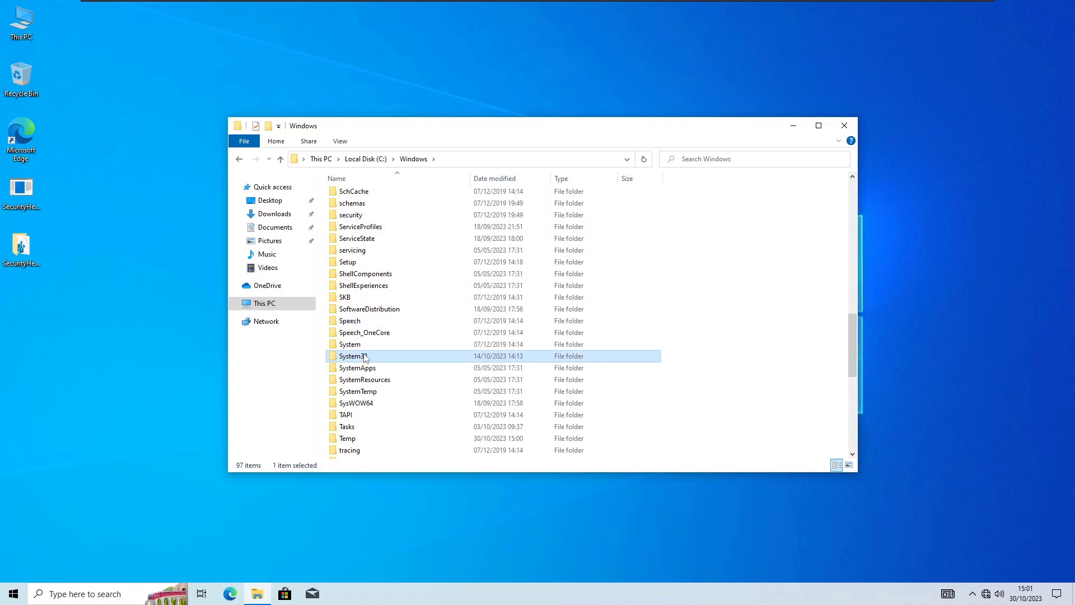
double_click(366, 357)
In System32, jump to the items starting with S and scroll down through them
type("s")
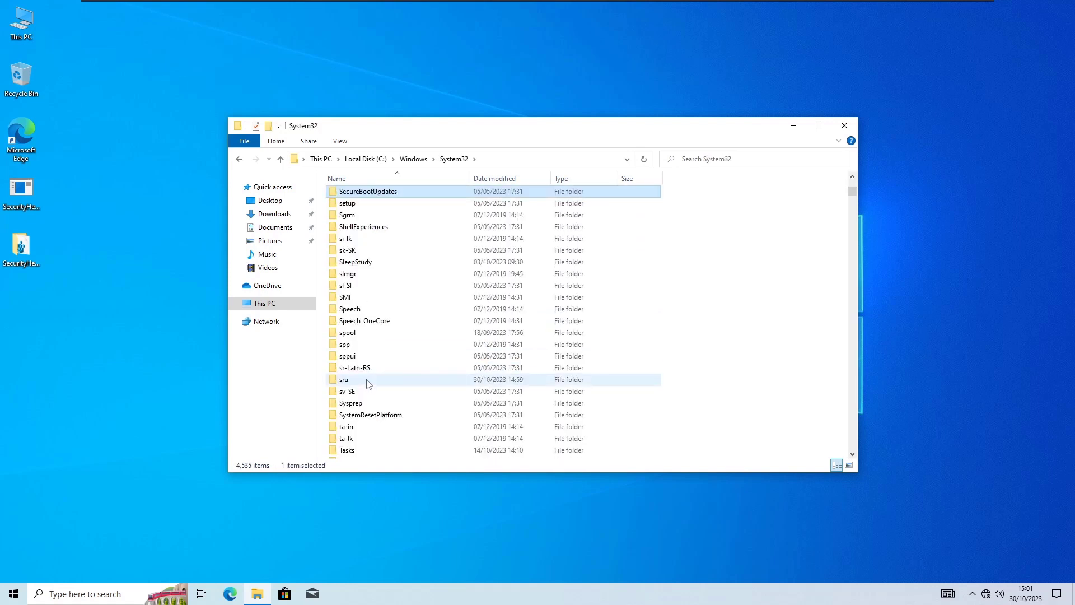
key("Down")
key("Down")
key("Down")
key("Down")
scroll(358, 313, "down", 5)
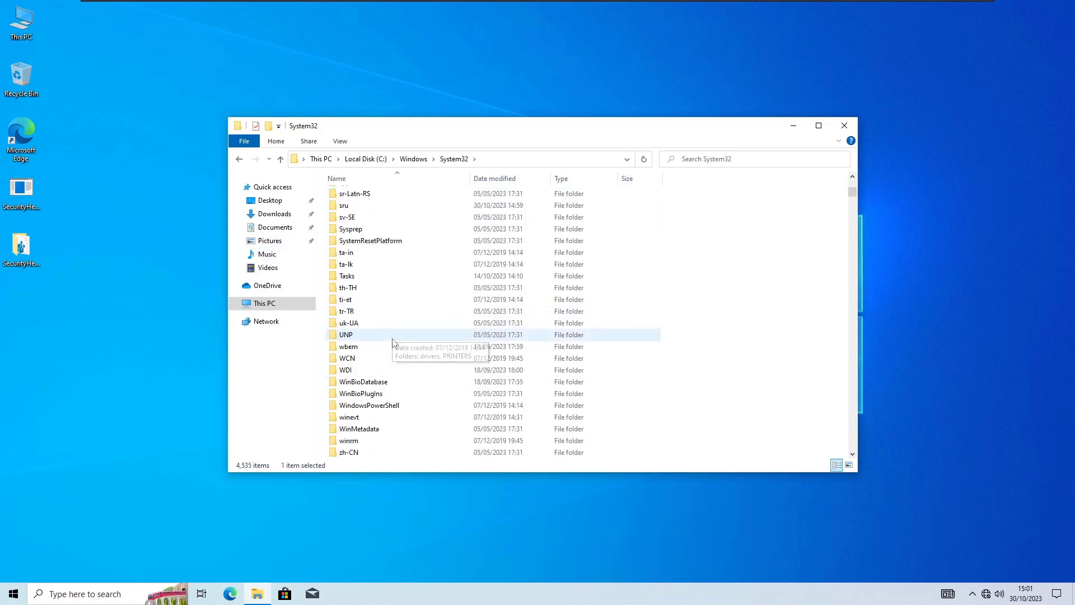
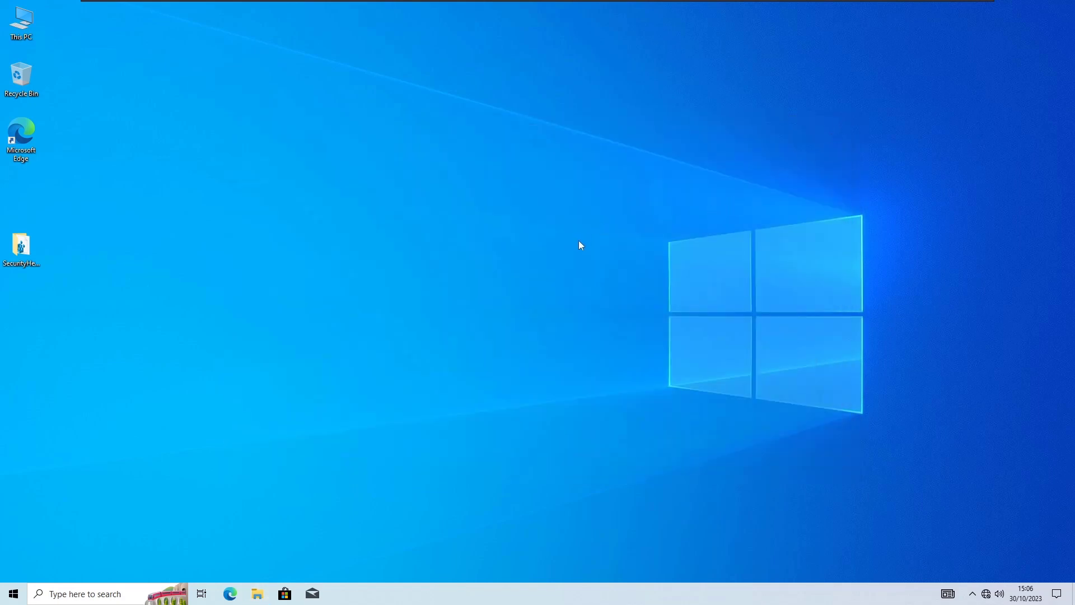
Search the Start menu for cmd and run Command Prompt as administrator, approving the UAC prompt
key("super")
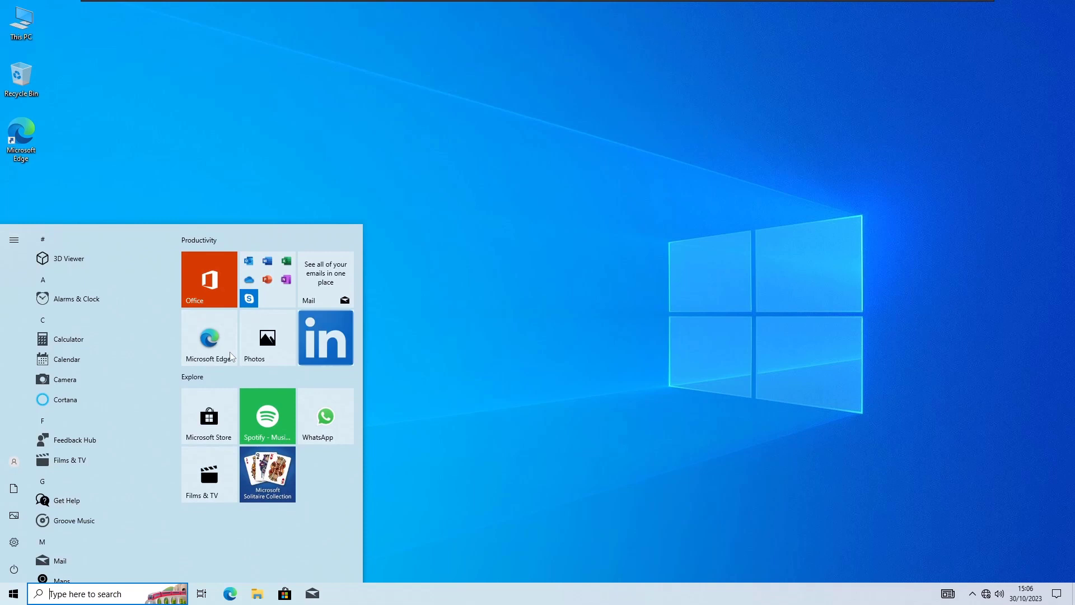
type("cmd")
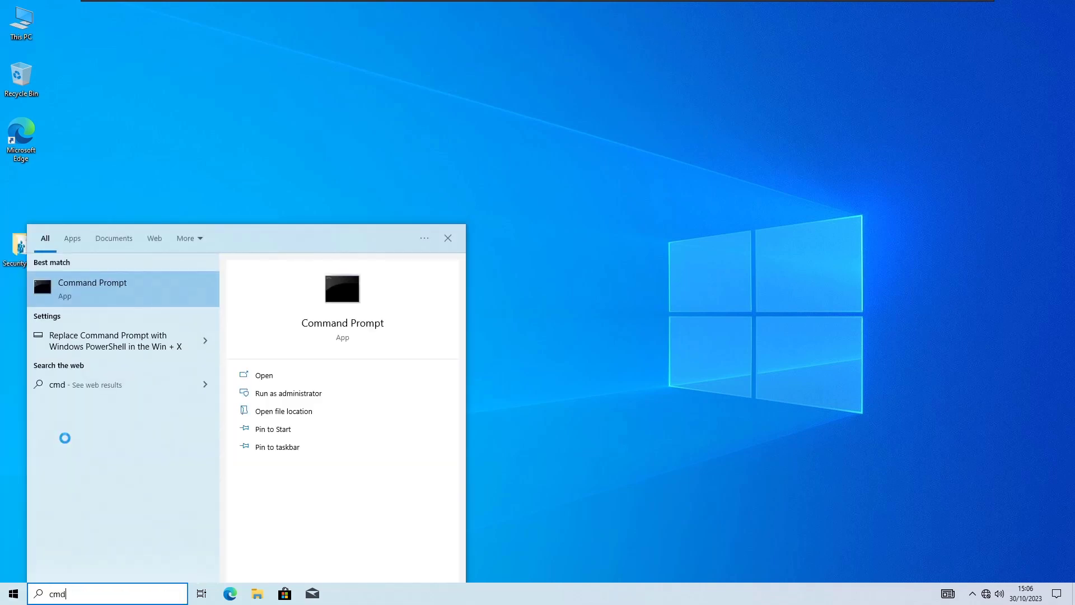
key("shift+F10")
key("Up")
key("Down")
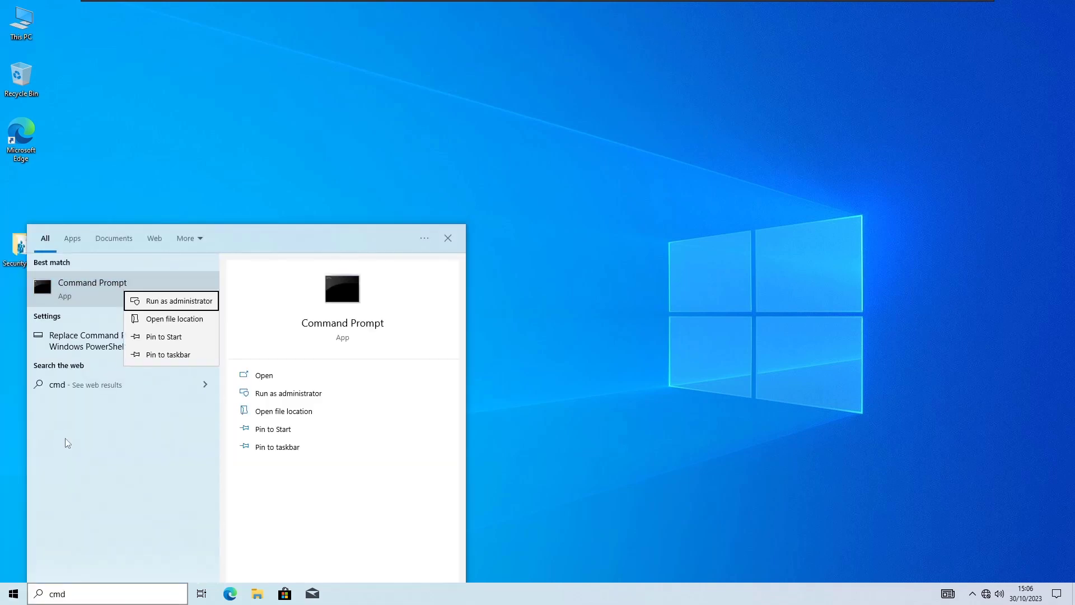
key("Return")
left_click(480, 367)
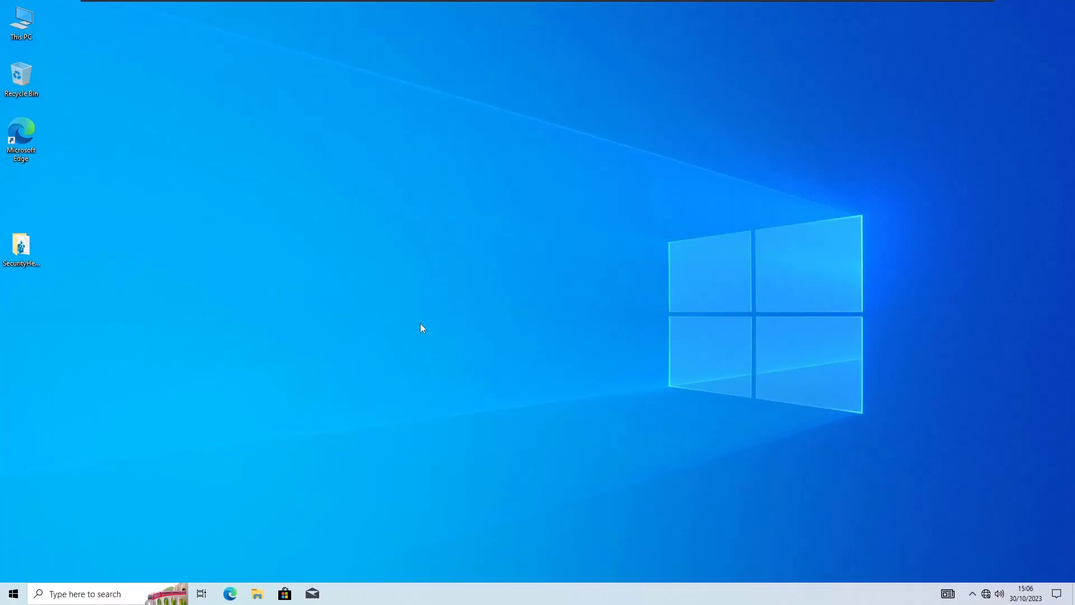
left_click_drag(372, 93, 457, 111)
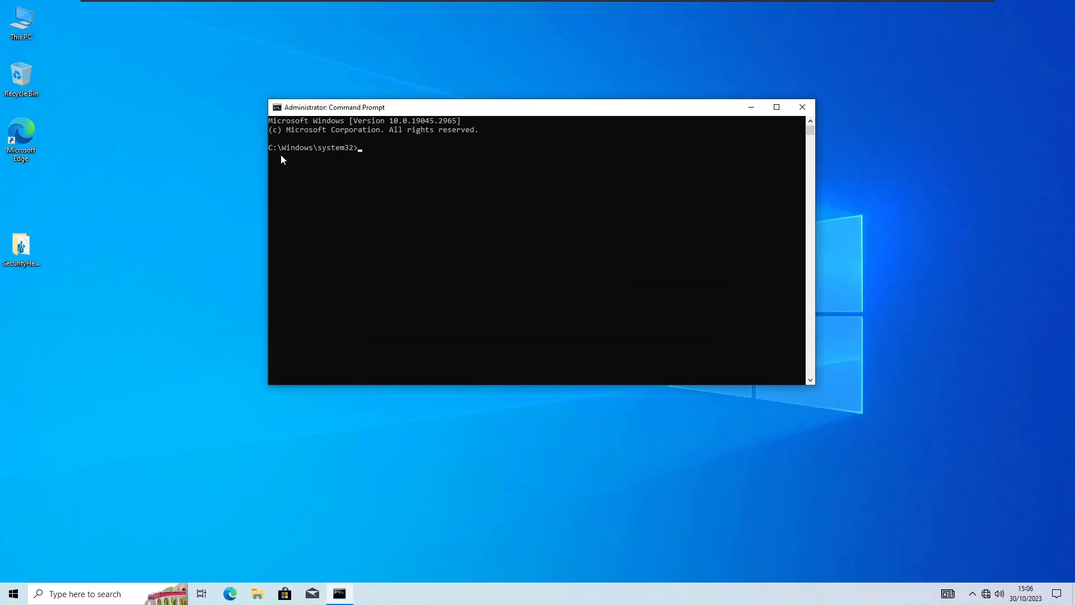
mouse_move(270, 149)
left_mouse_down()
mouse_move(374, 153)
mouse_move(261, 147)
left_mouse_up()
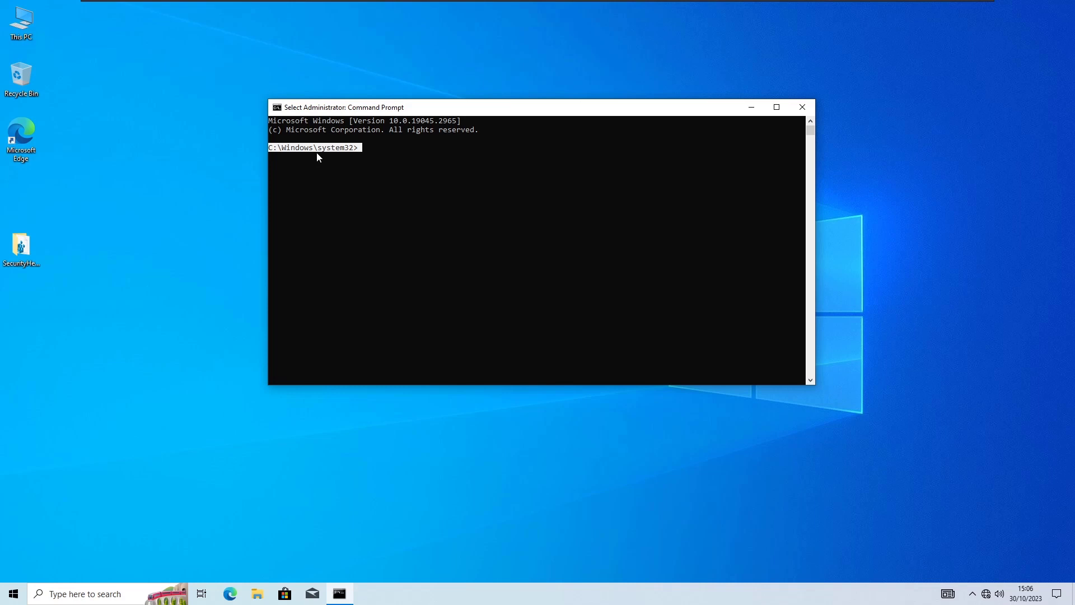
left_click_drag(317, 151, 351, 153)
Close the current Command Prompt and browse File Explorer to C:\Windows\System32
left_click(793, 108)
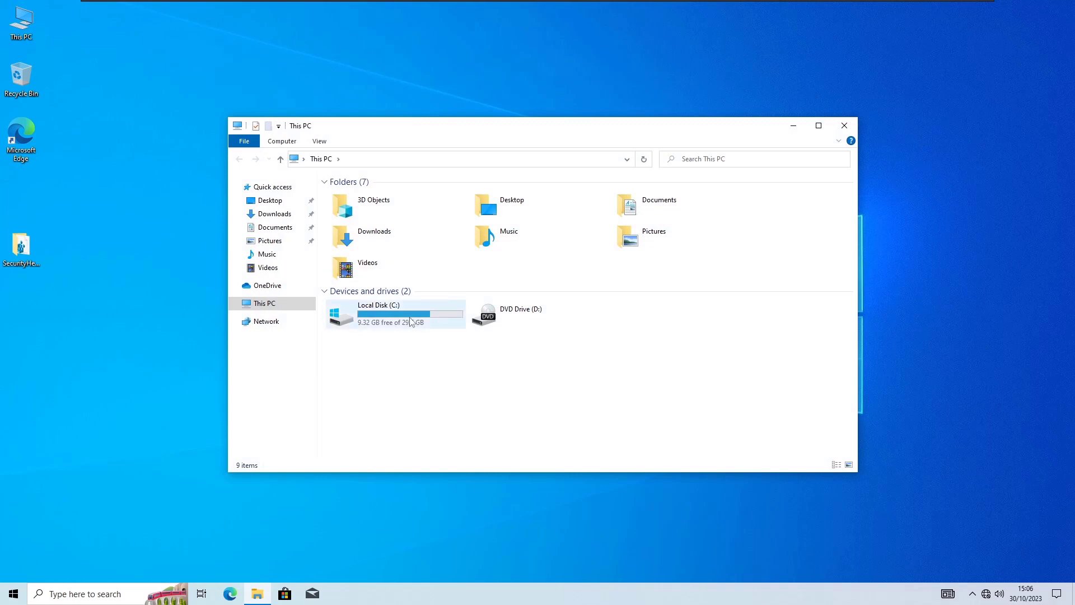
left_click(410, 320)
double_click(410, 320)
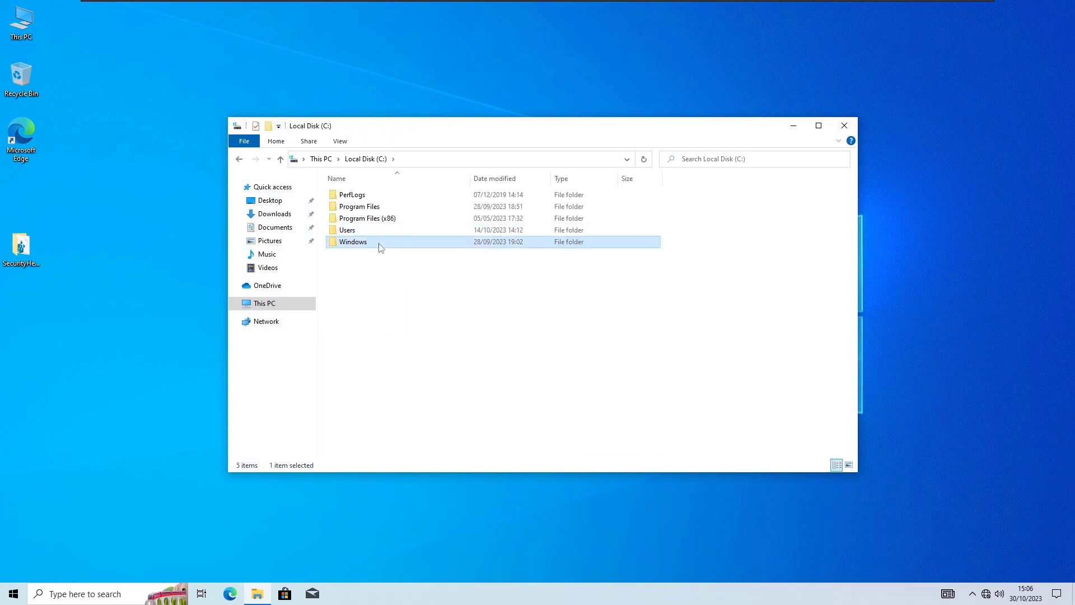
double_click(377, 244)
left_click(394, 325)
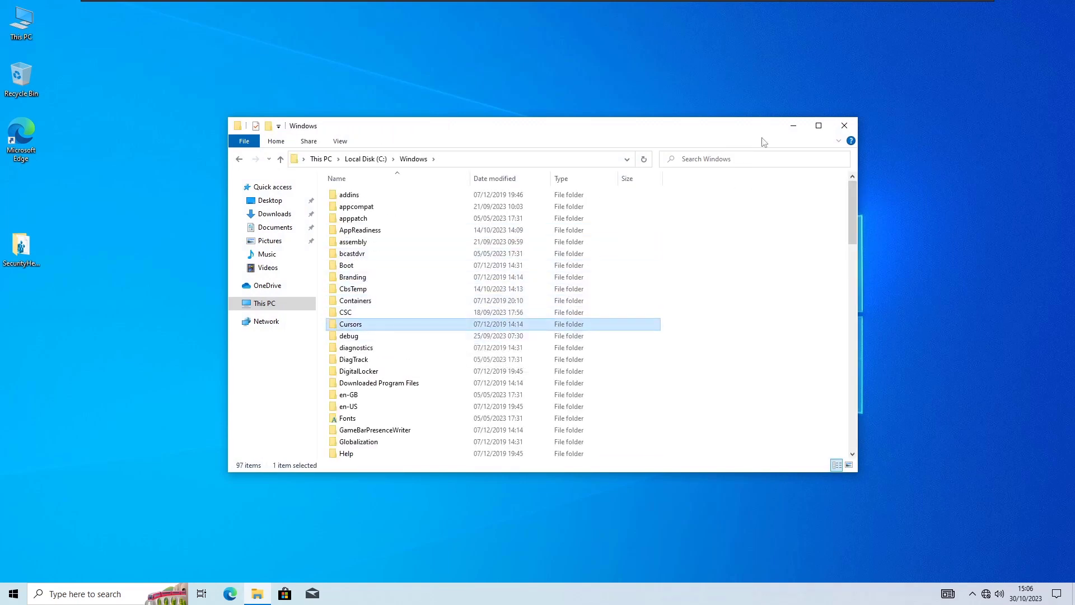
scroll(386, 282, "down", 15)
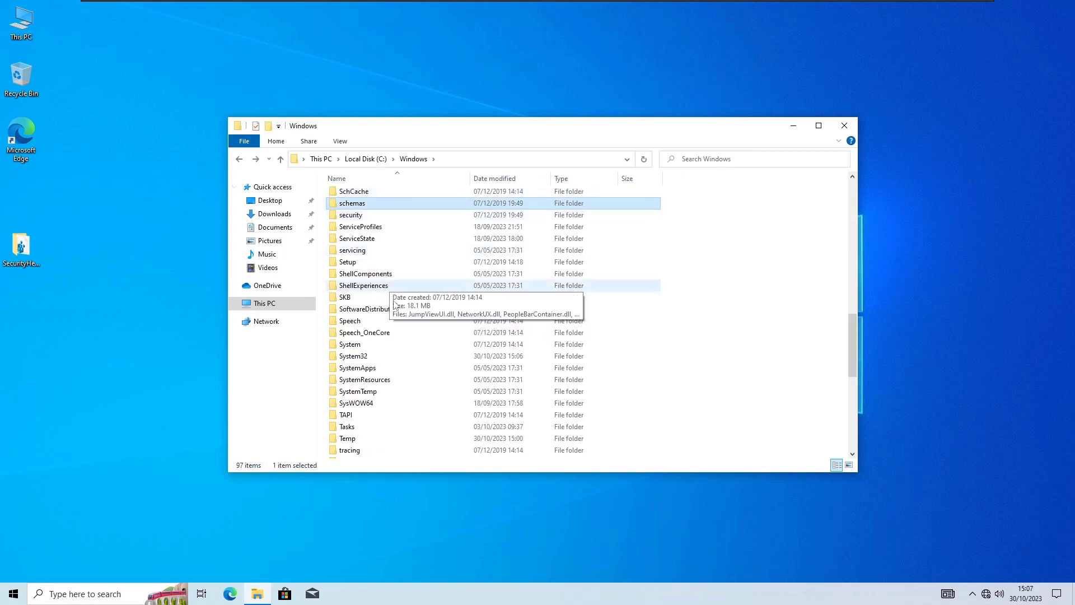
left_click(377, 357)
double_click(377, 358)
scroll(390, 302, "down", 5)
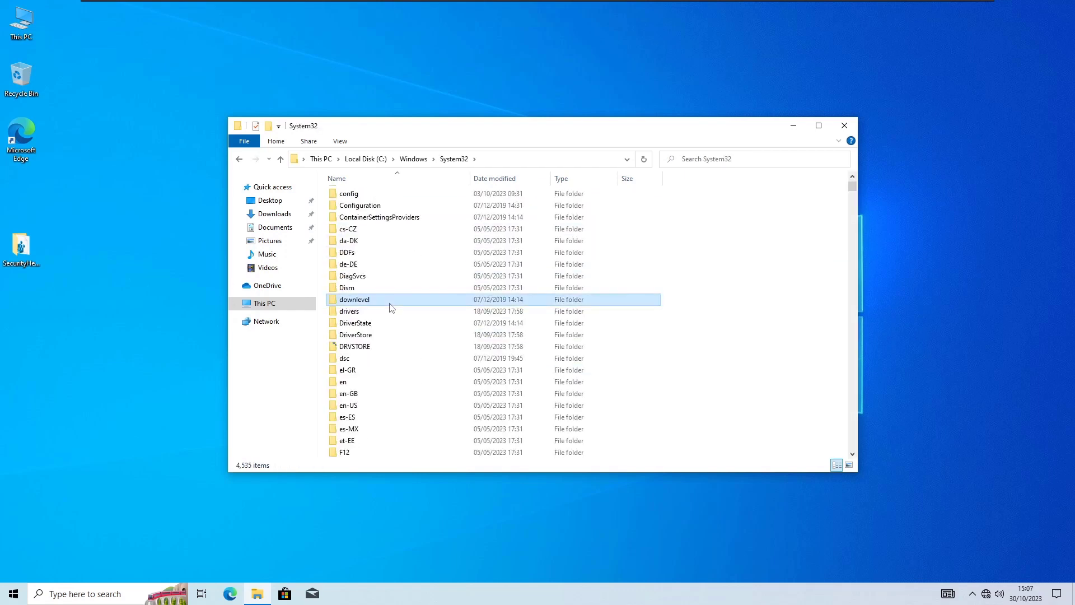
type("c_")
key("Down")
key("Down")
key("Down")
Find cmd.exe in System32, run it as administrator, then close Explorer and centre the console
left_click(723, 160)
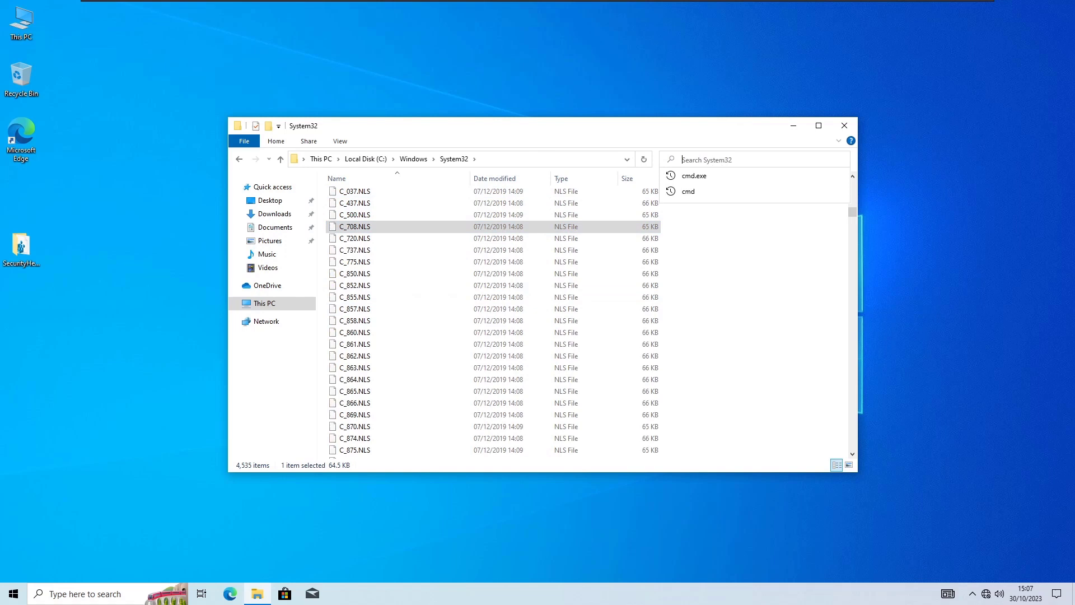
left_click(694, 175)
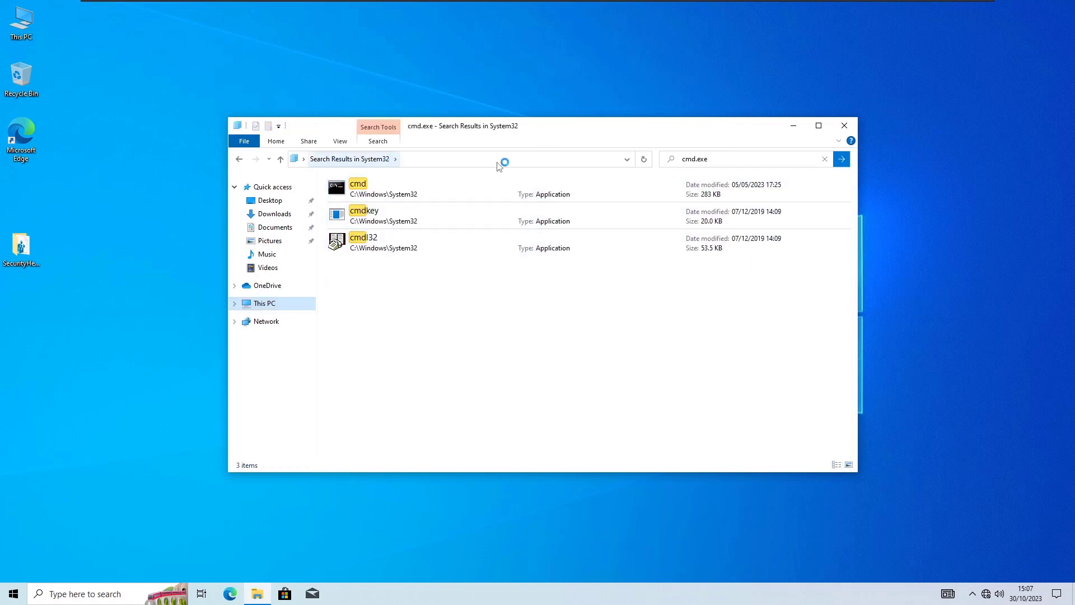
right_click(355, 188)
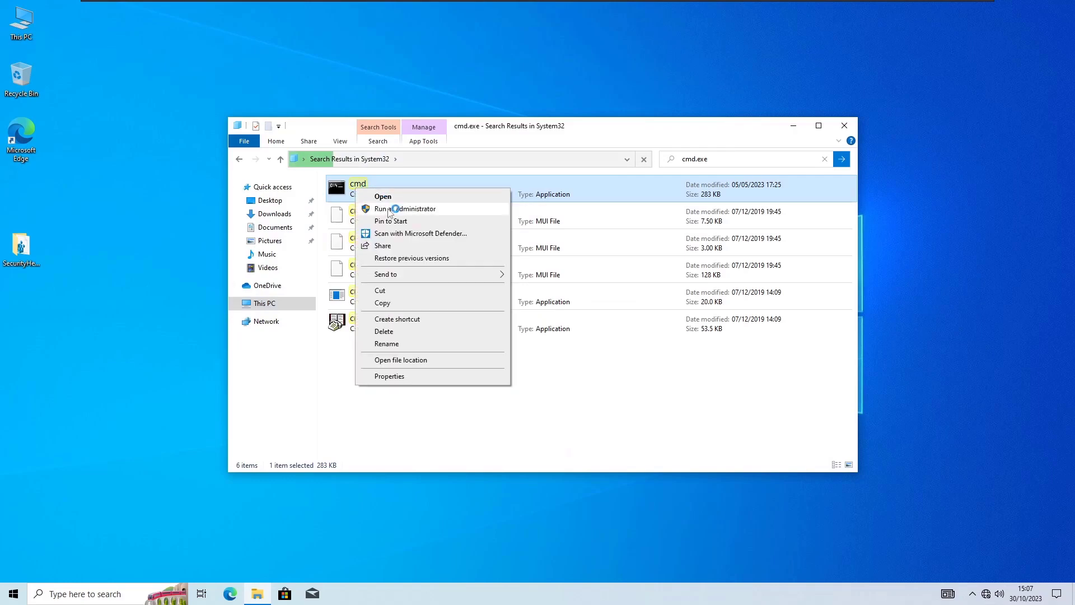
left_click(392, 208)
left_click(485, 365)
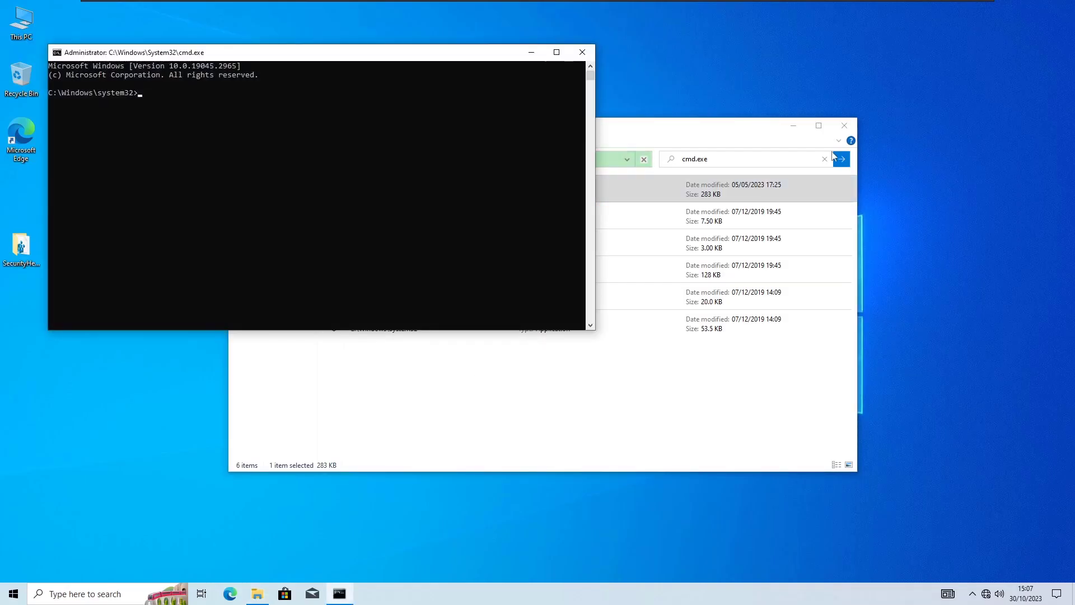
left_click(841, 127)
left_click_drag(237, 56, 442, 147)
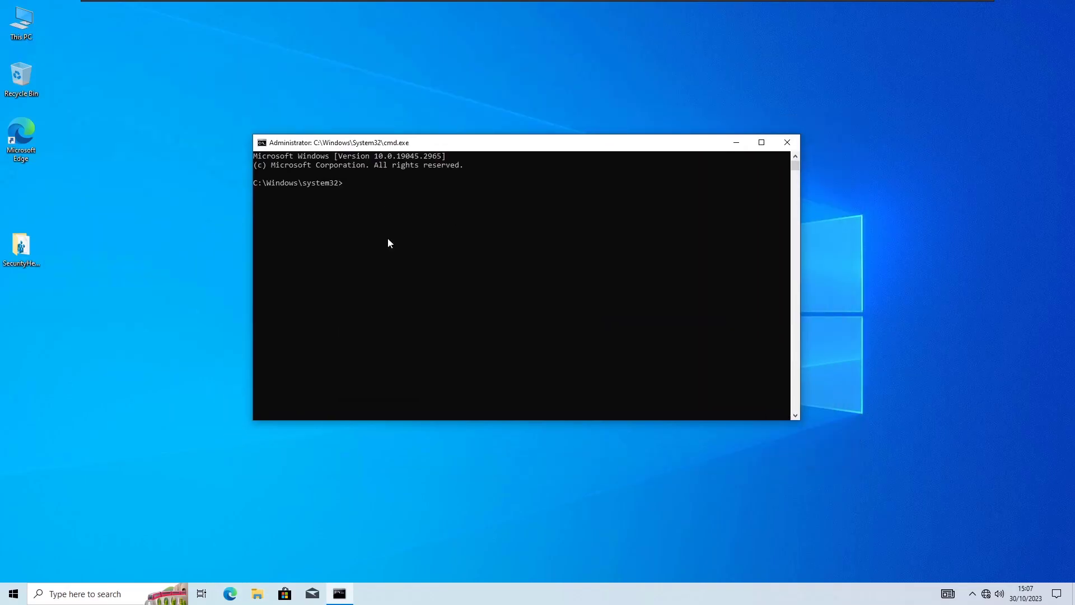
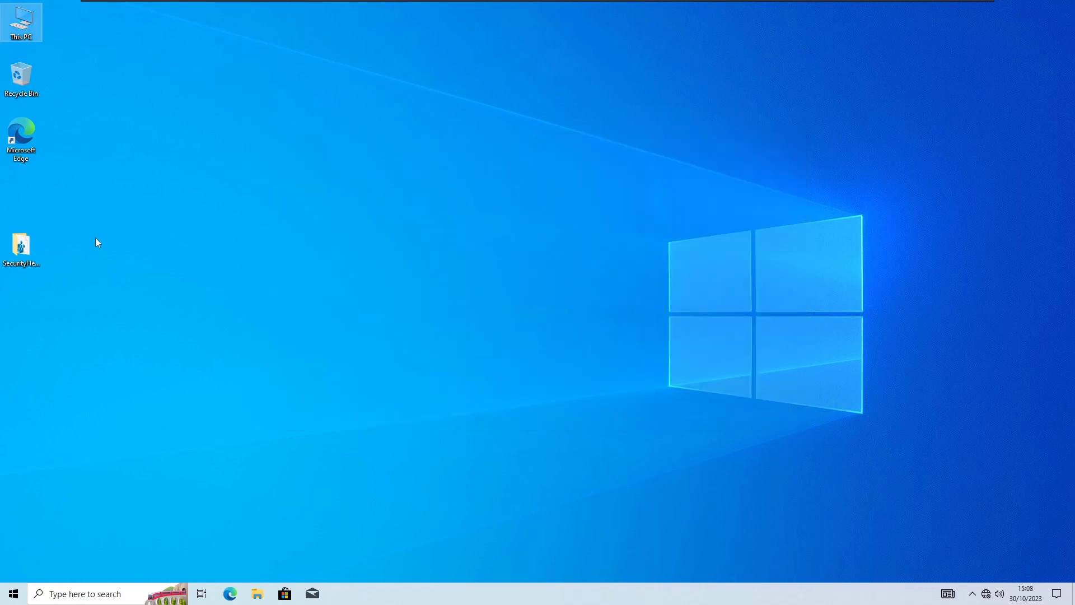
Merge SecurityHealthService.reg into the registry, approving all prompts, then close the folder window
double_click(20, 246)
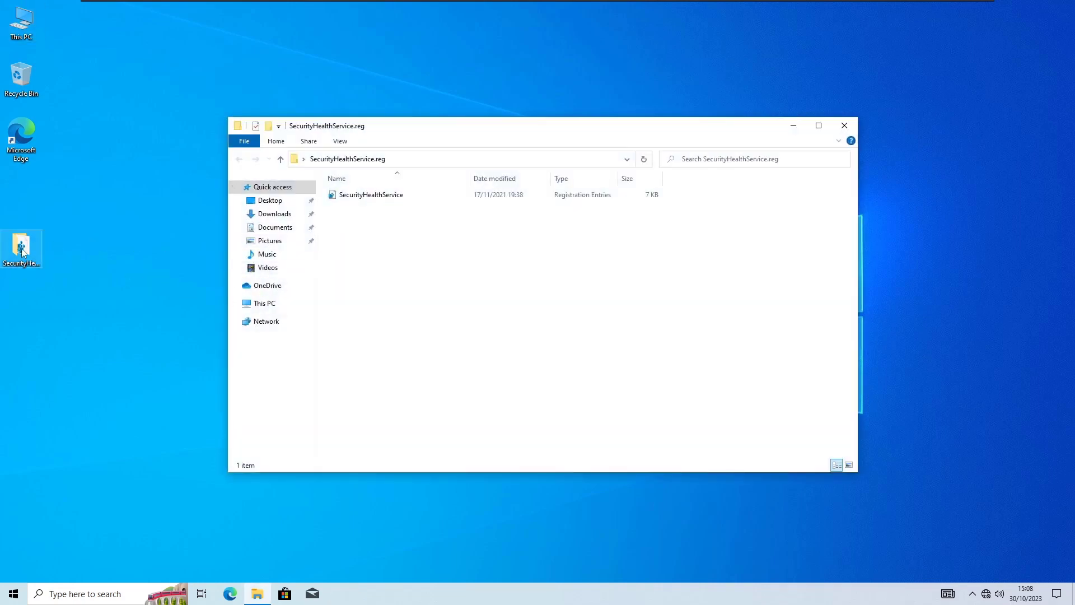
right_click(373, 193)
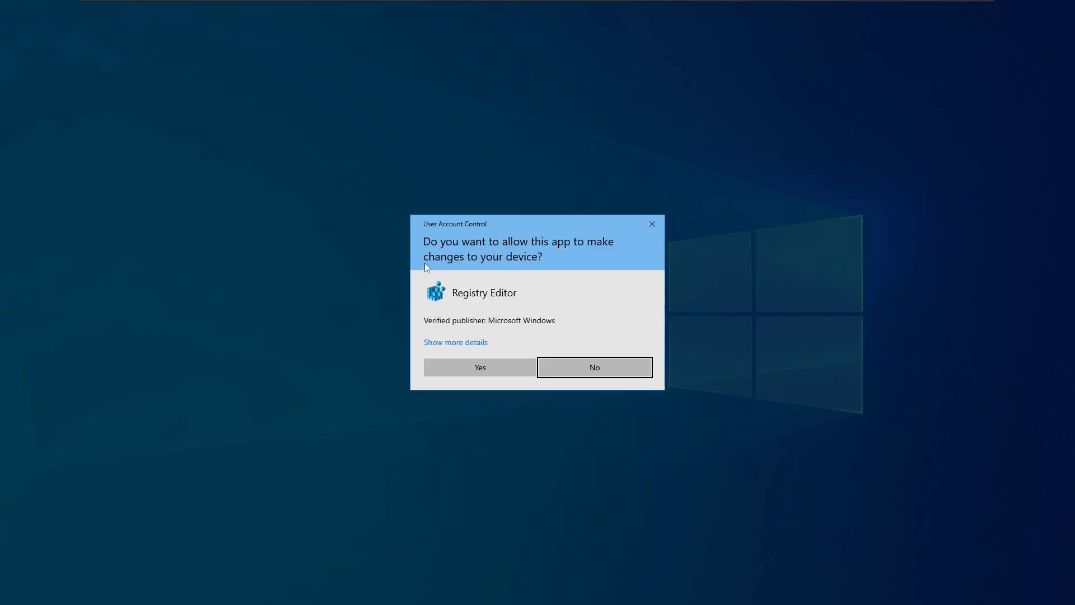
left_click(483, 367)
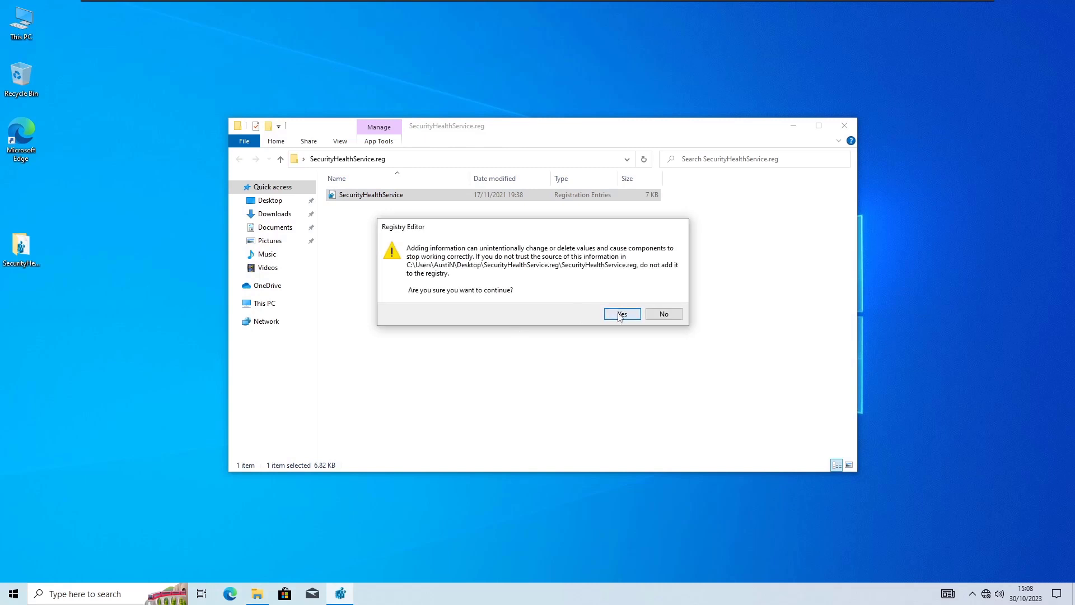
left_click(621, 313)
left_click(663, 300)
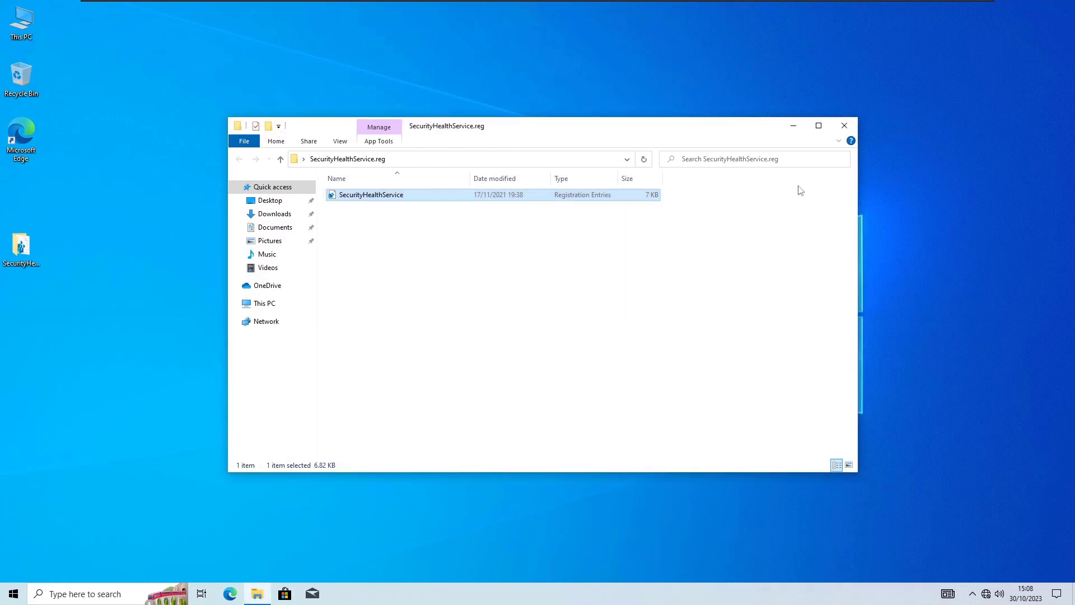
left_click(845, 126)
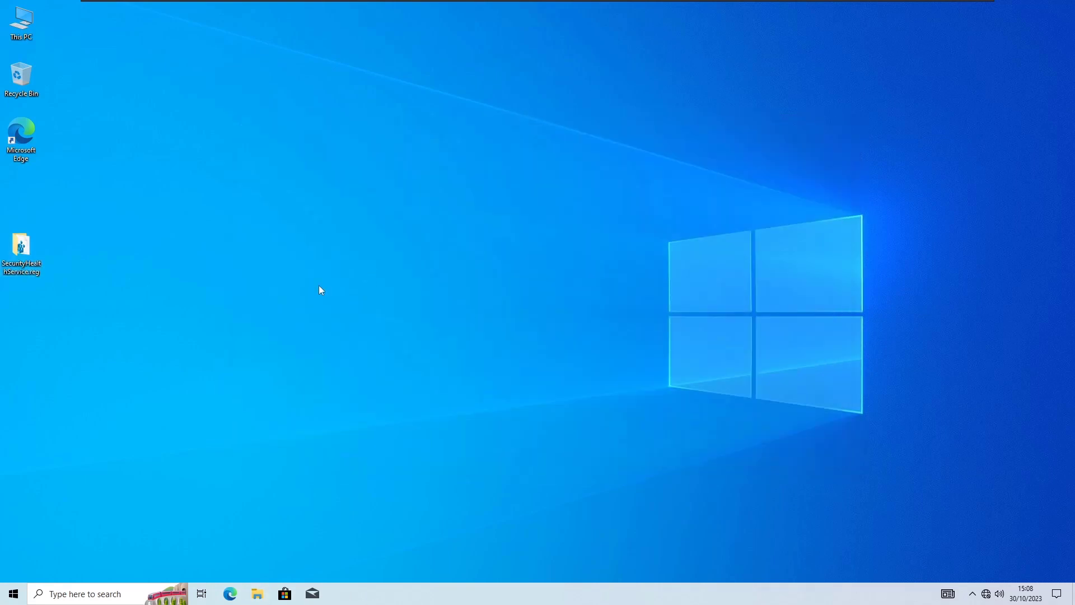
Launch Registry Editor with administrator rights from a 'regedit' search
key("super")
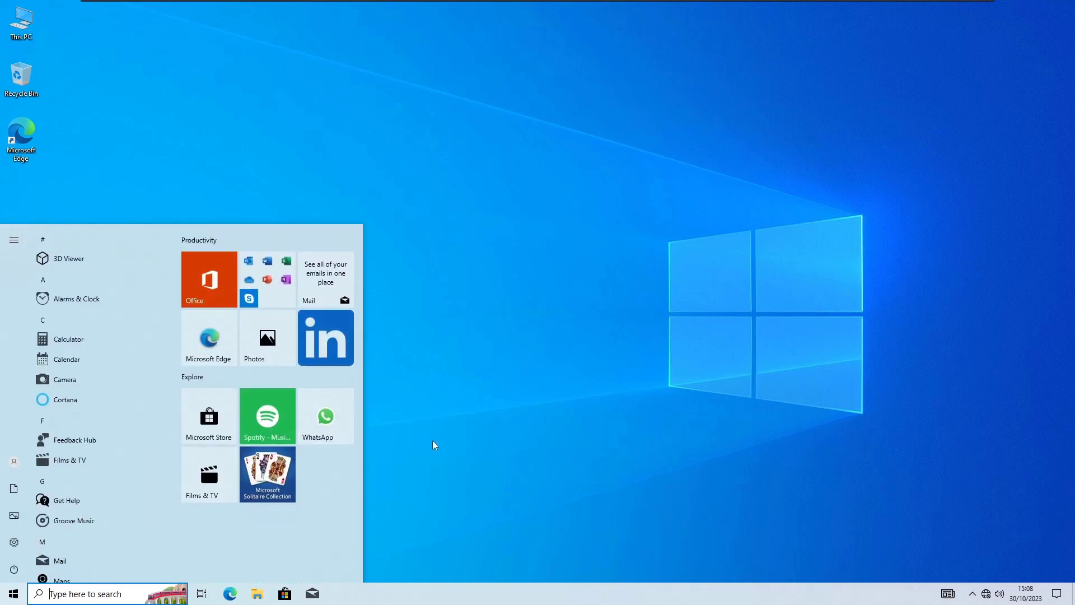
type("regedit")
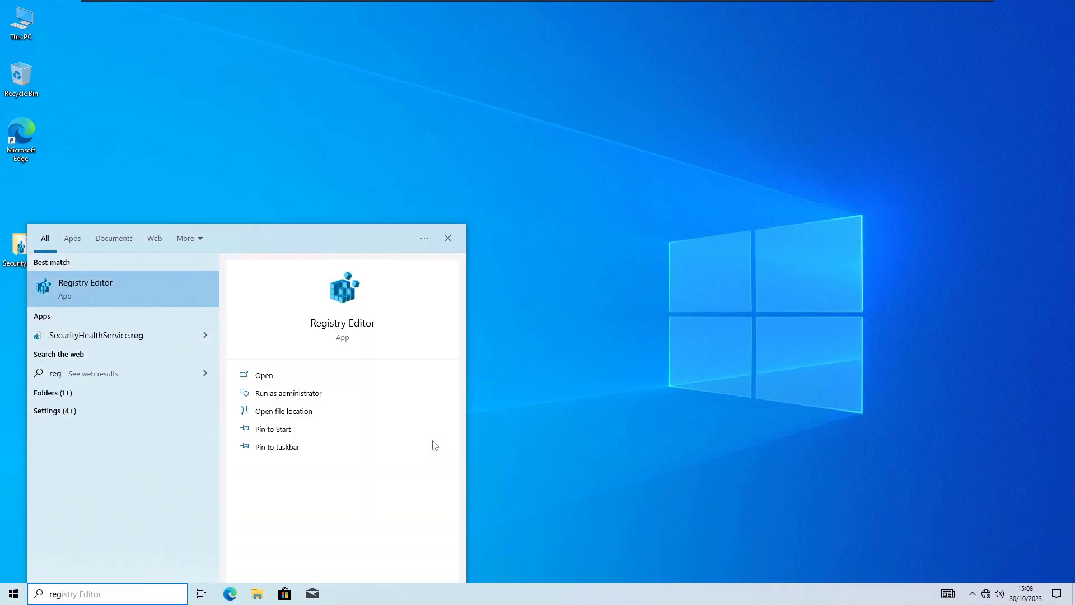
key("Return")
left_click(480, 366)
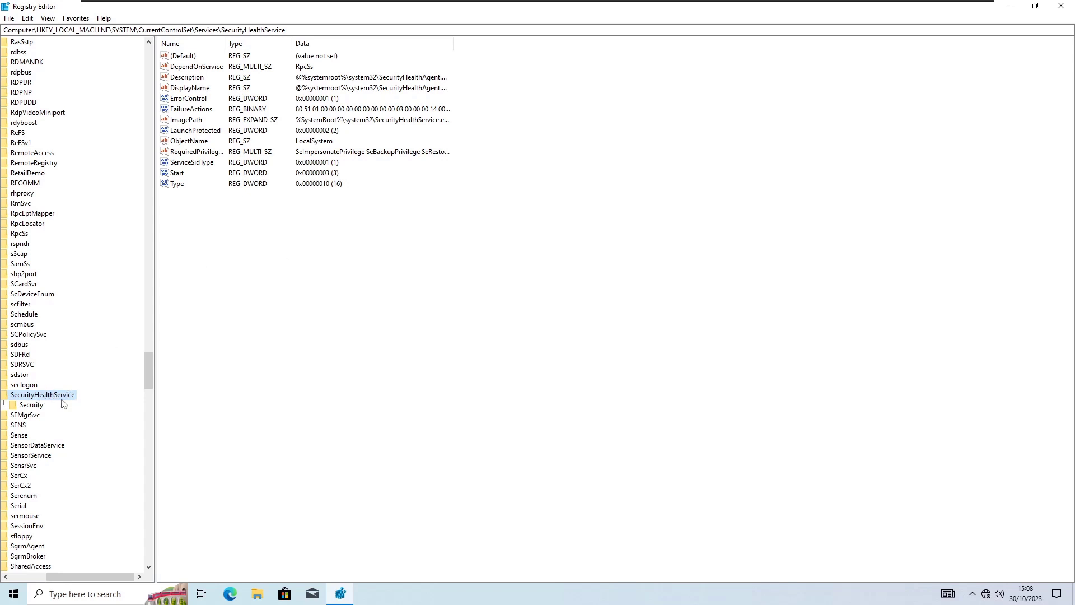
Confirm the SecurityHealthService Start value is 3, close Registry Editor, and show the power options
double_click(177, 173)
left_click(143, 143)
left_click(31, 404)
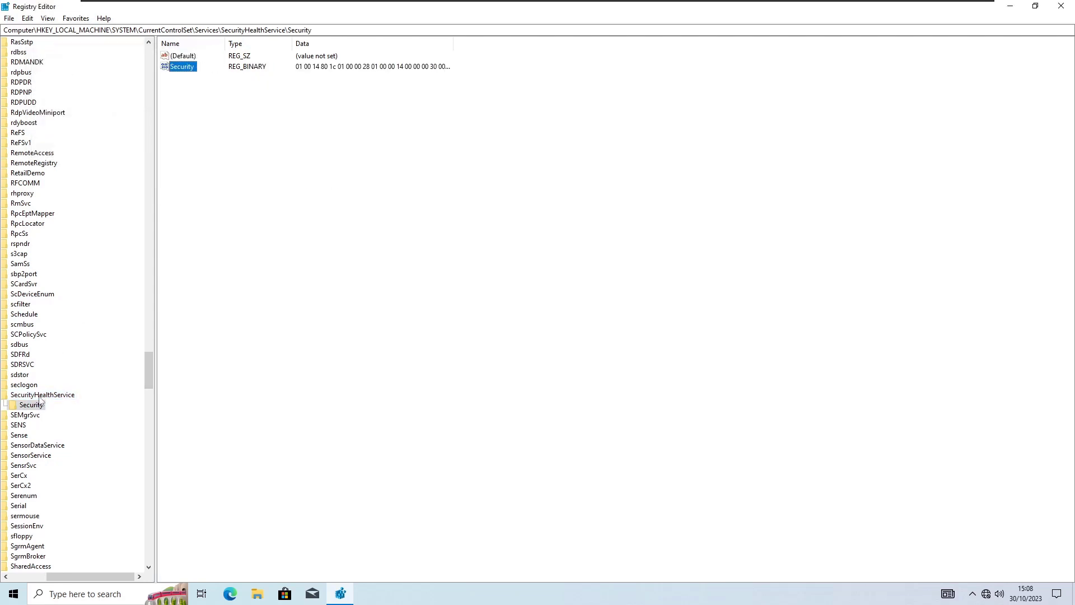
left_click(40, 395)
left_click(1061, 6)
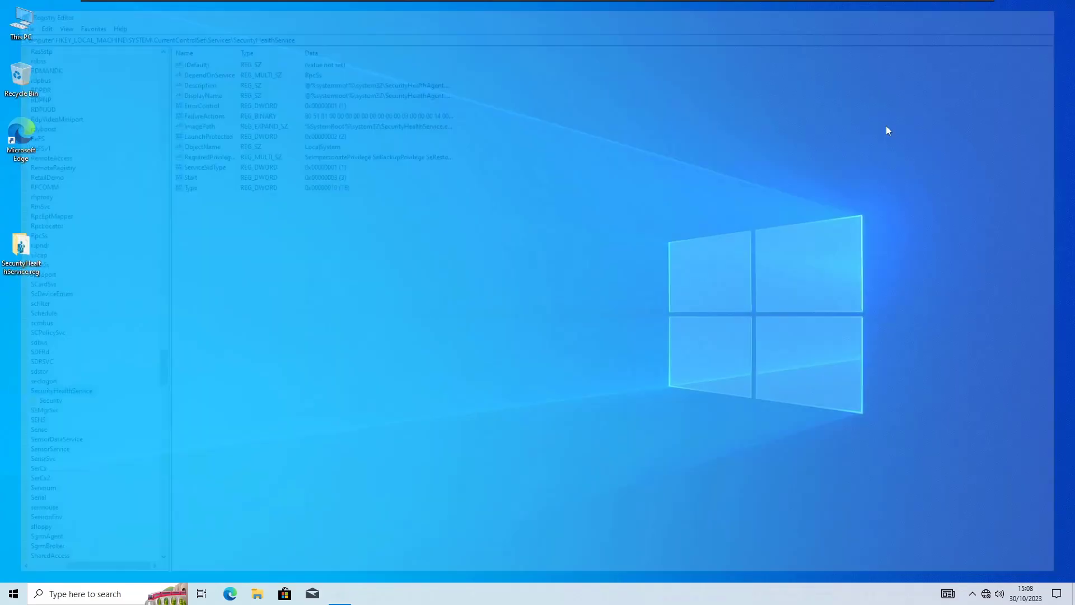
left_click(12, 593)
left_click(14, 569)
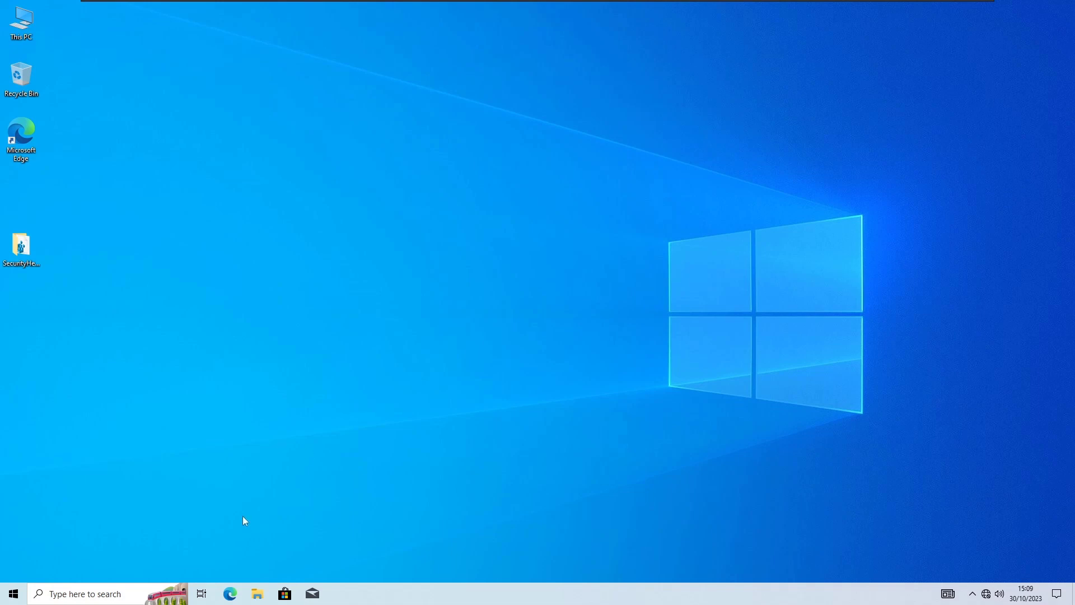
Once Windows is back after the reboot, expand the hidden notification-area icons
left_click(973, 594)
Search 'secur' from Start and launch Windows Security
left_click(14, 593)
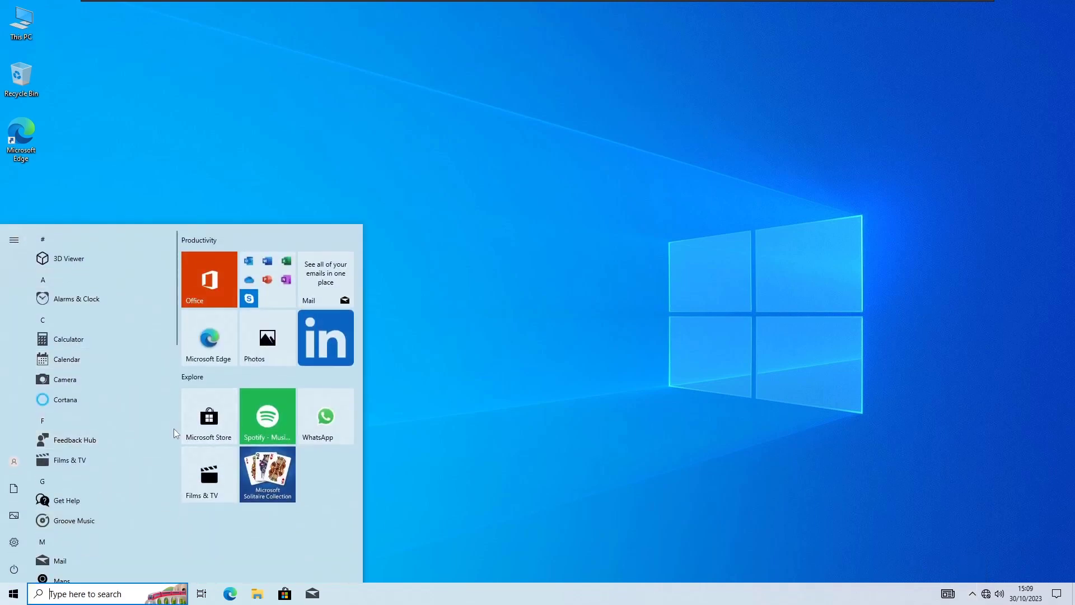
type("de")
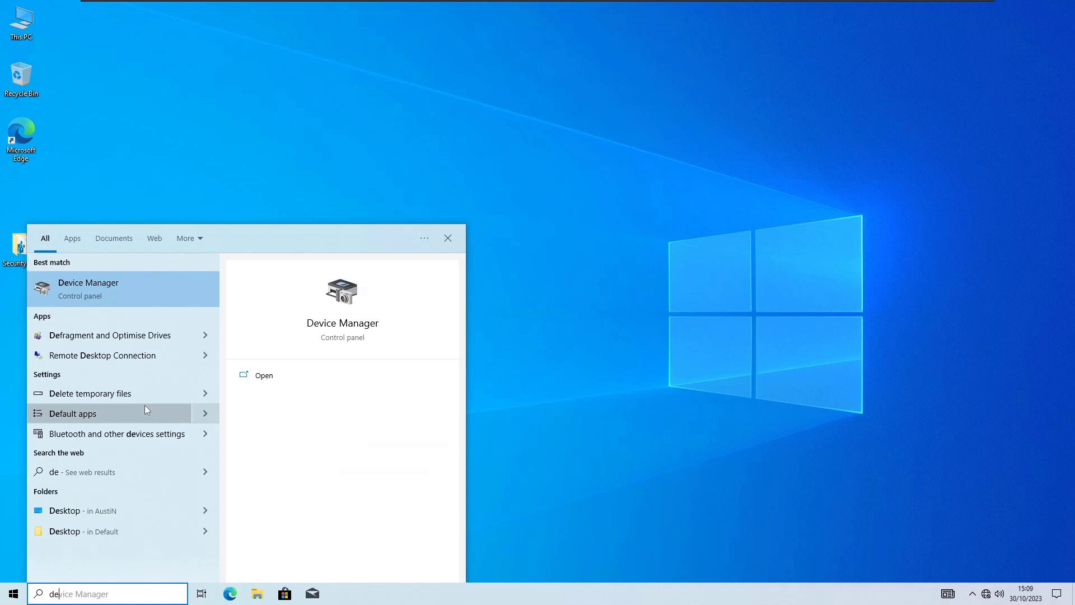
key("ctrl+a")
type("secur")
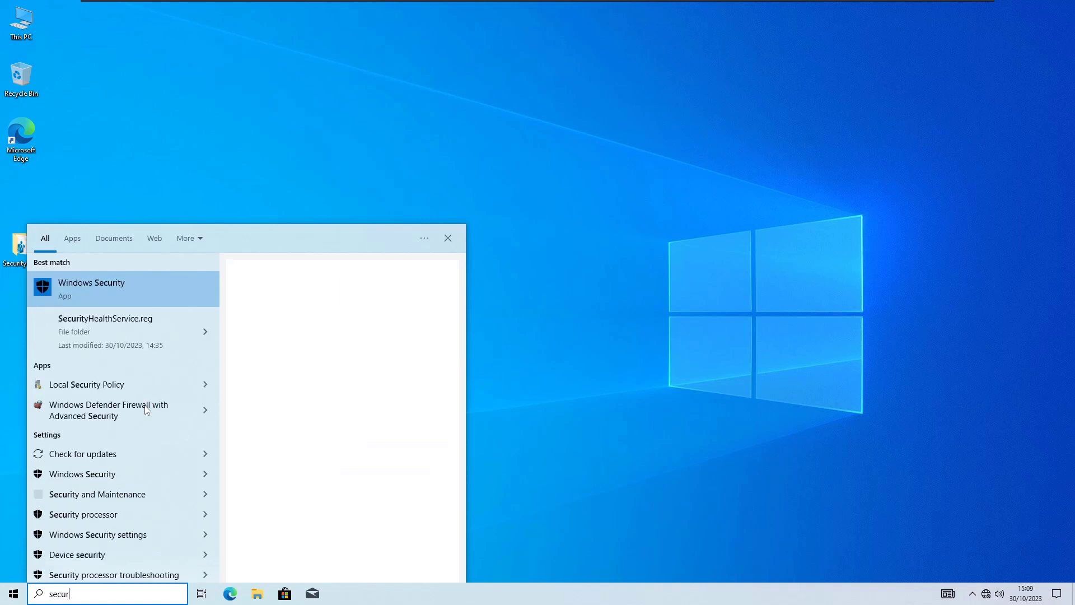
left_click(128, 291)
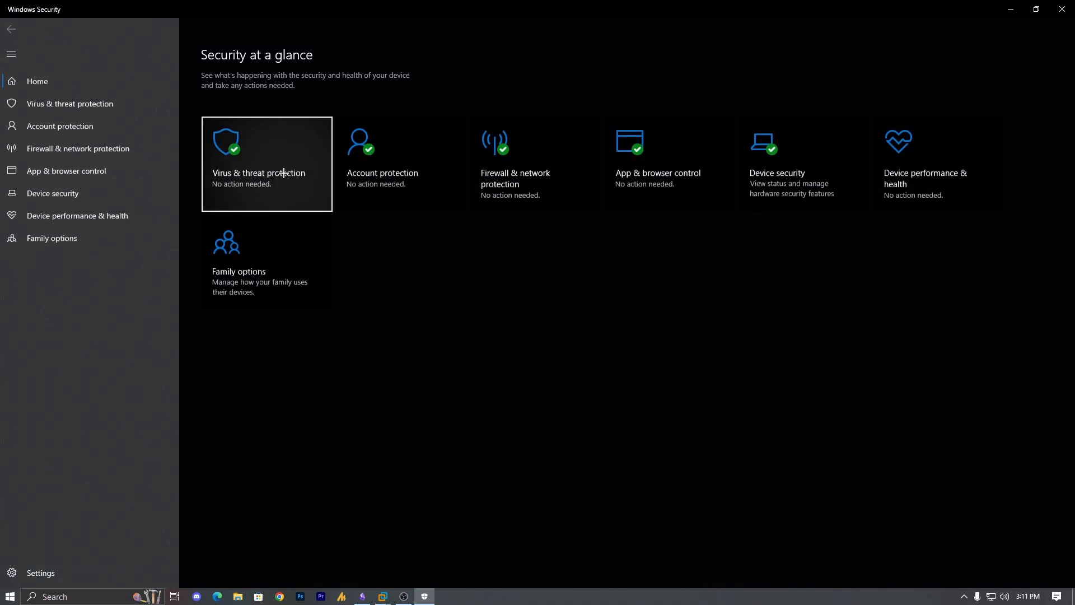
key("Return")
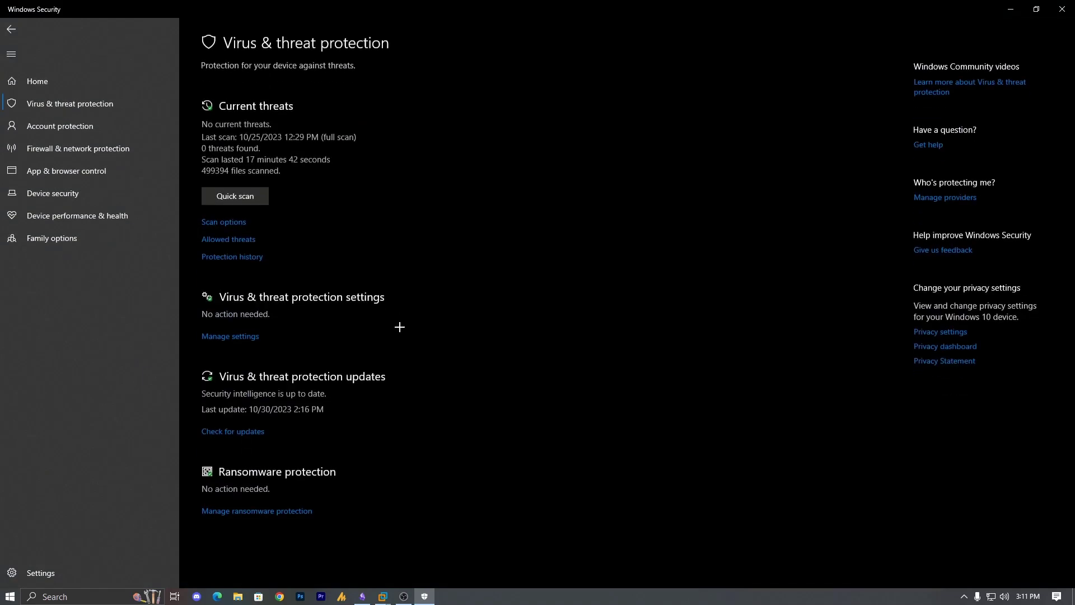
Start and cancel a Quick scan, view Scan options, then return to Virus & threat protection
left_click(236, 196)
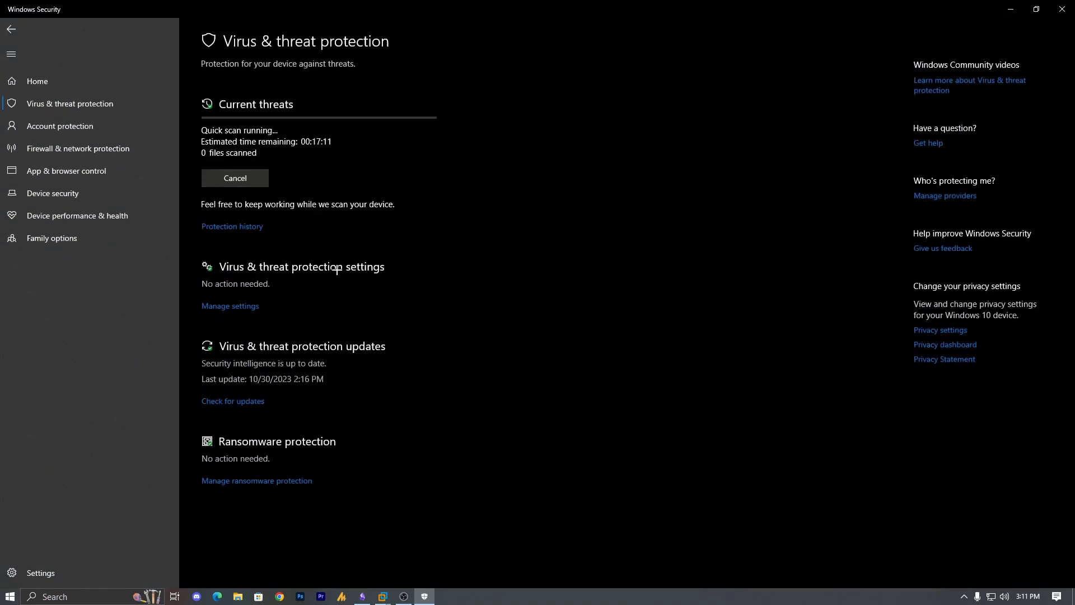
left_click(235, 178)
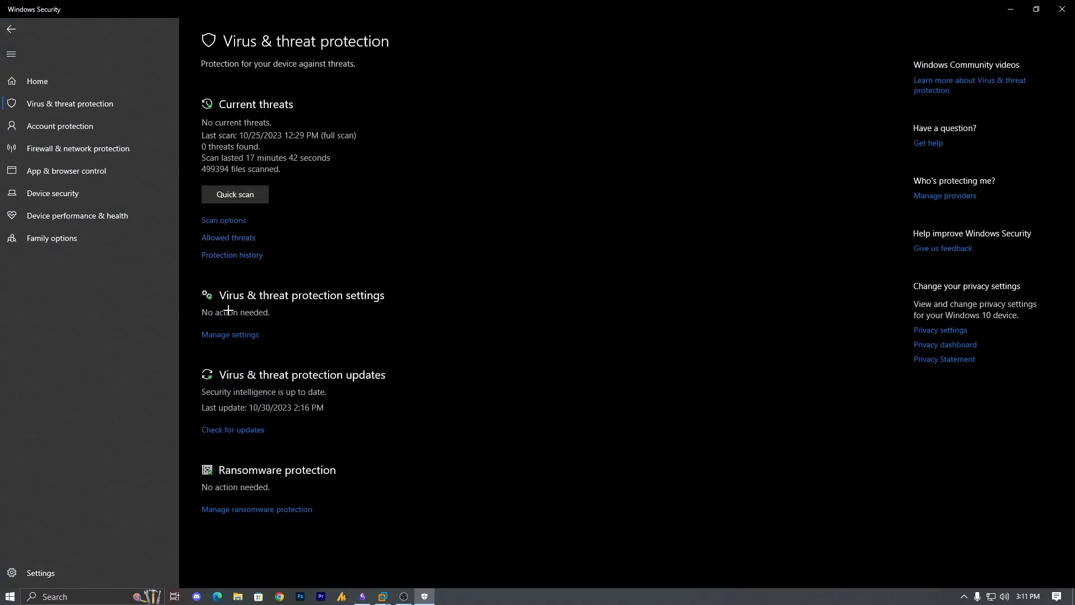
left_click(239, 227)
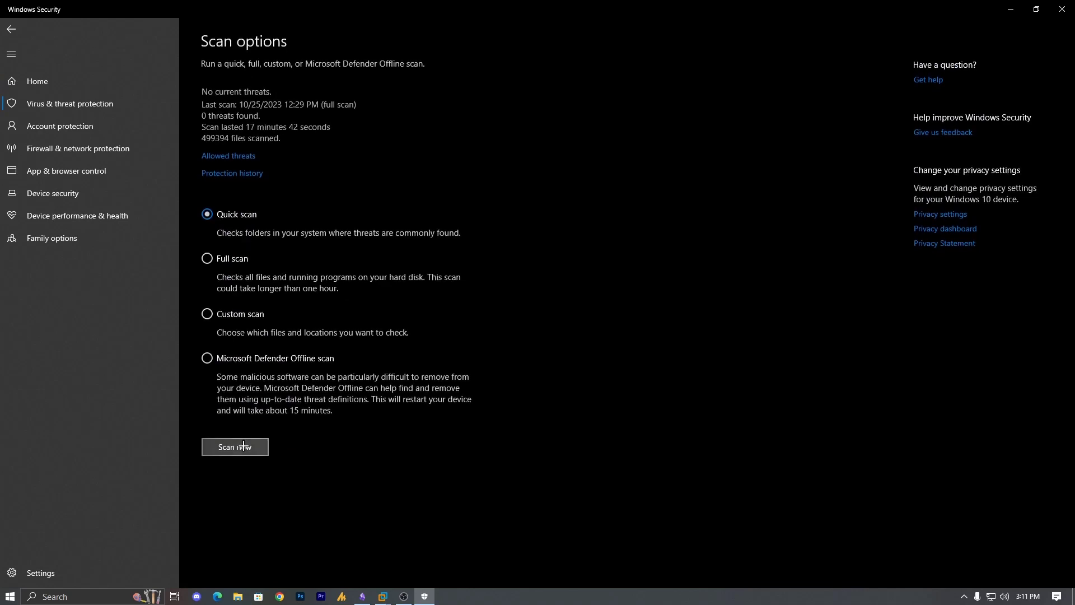
left_click(63, 78)
left_click(161, 106)
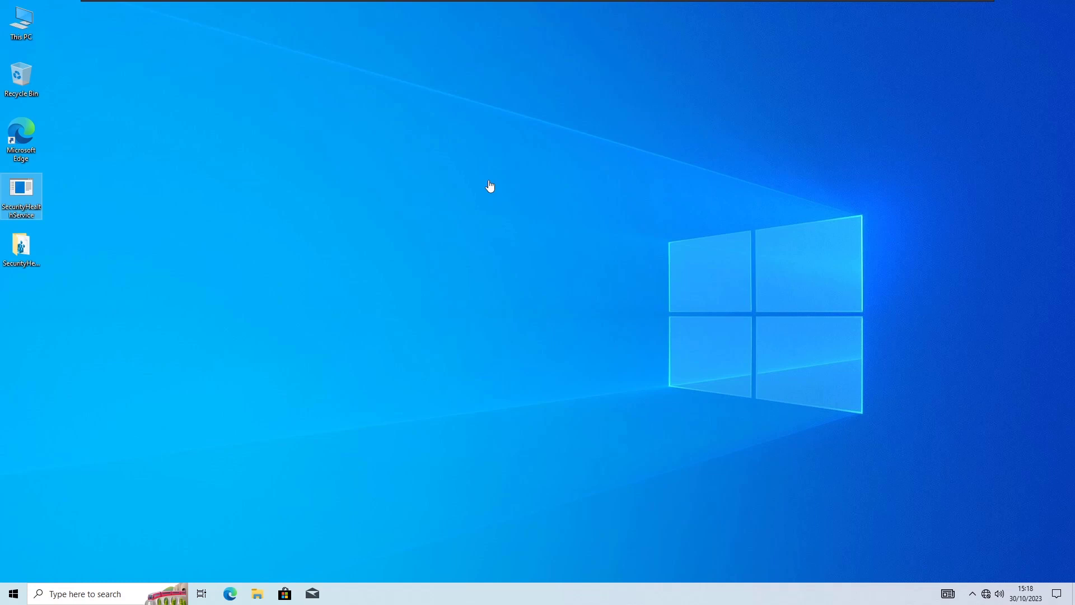
Go to Settings > Update & Security > Recovery, start Reset this PC, then cancel it
left_click(17, 594)
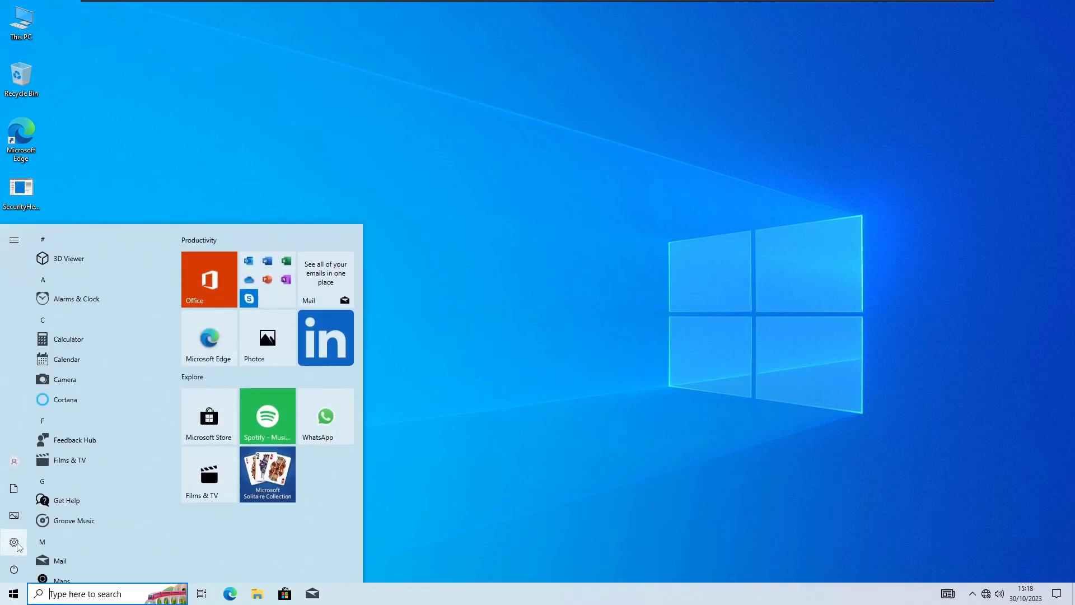
left_click(14, 542)
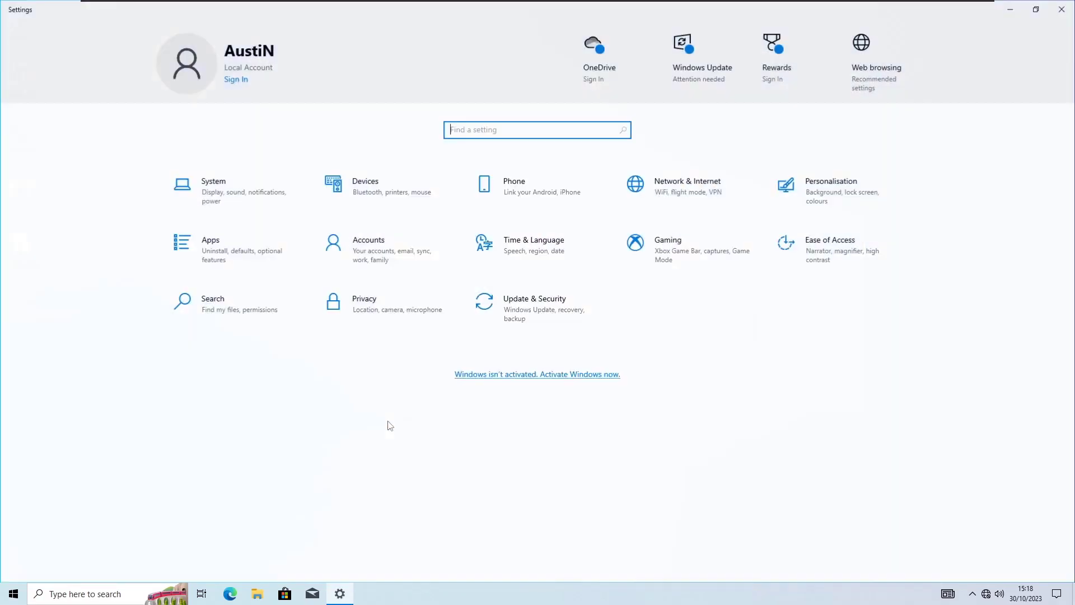
left_click(490, 375)
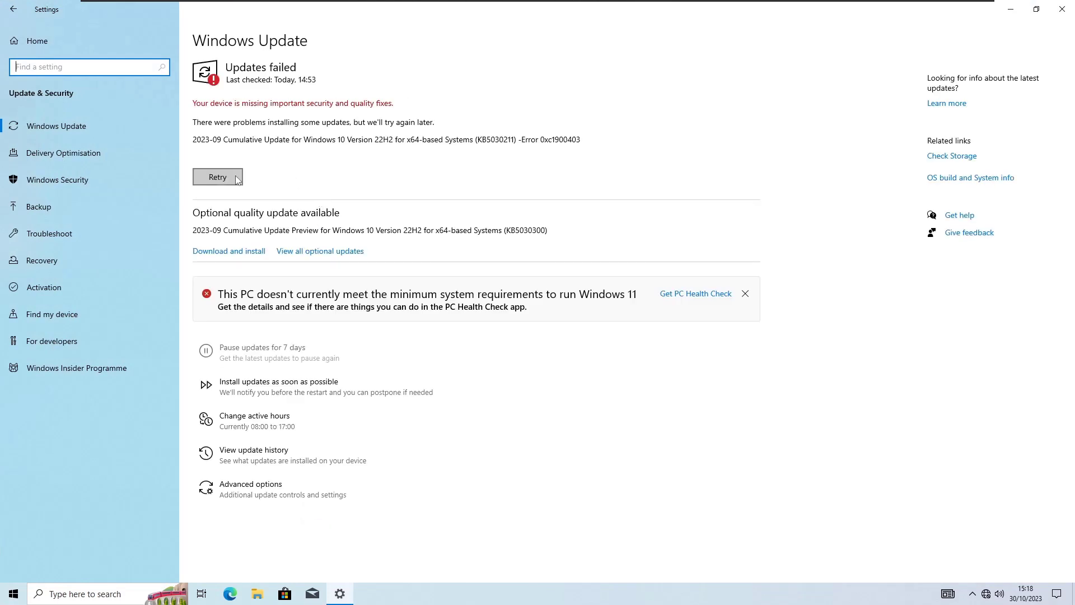
left_click(47, 260)
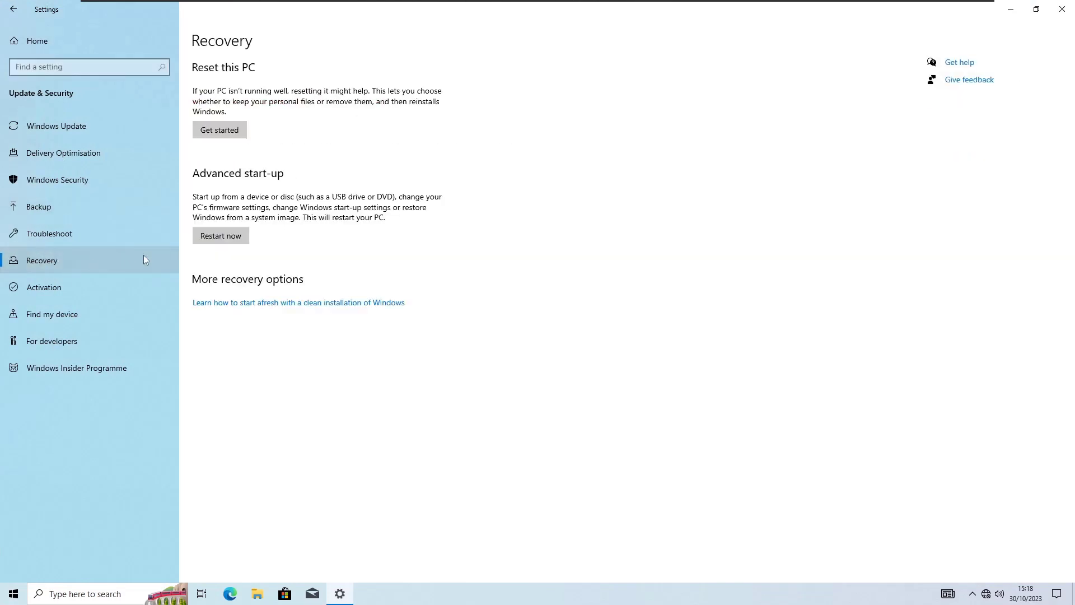
left_click(236, 133)
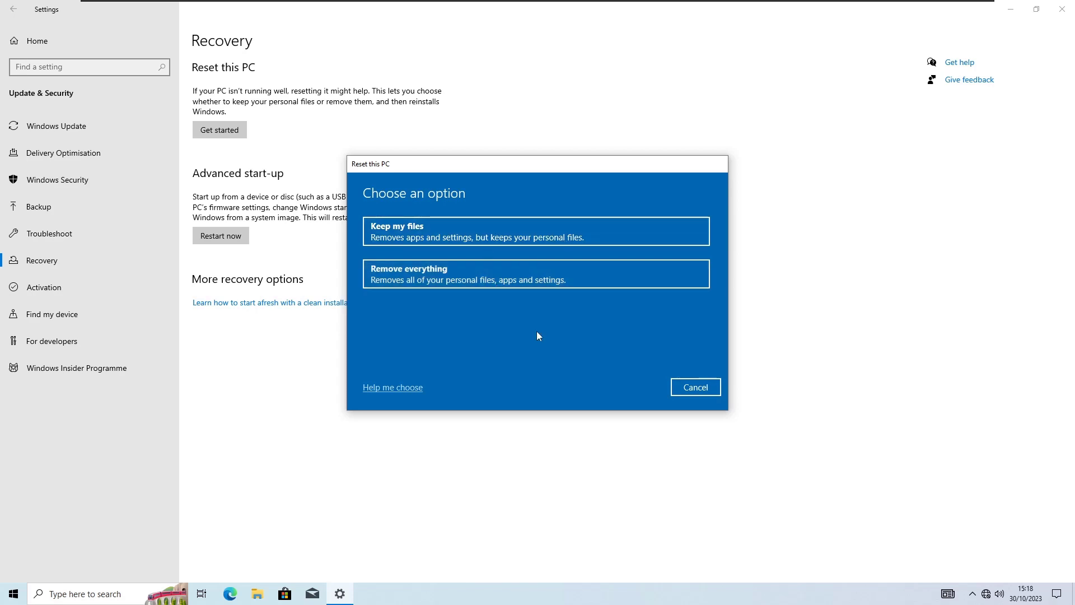
left_click(694, 387)
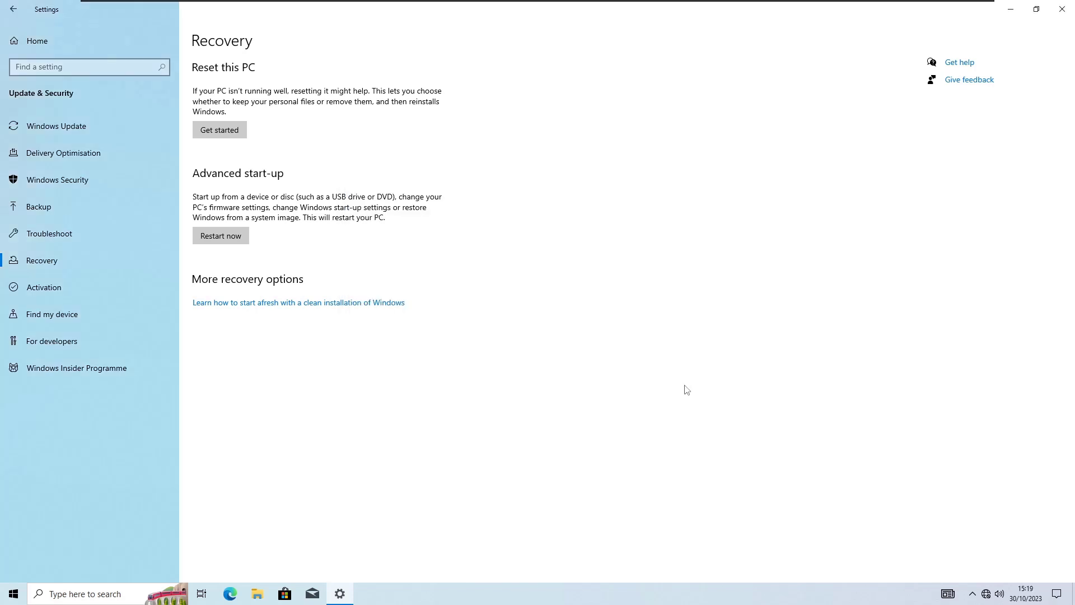